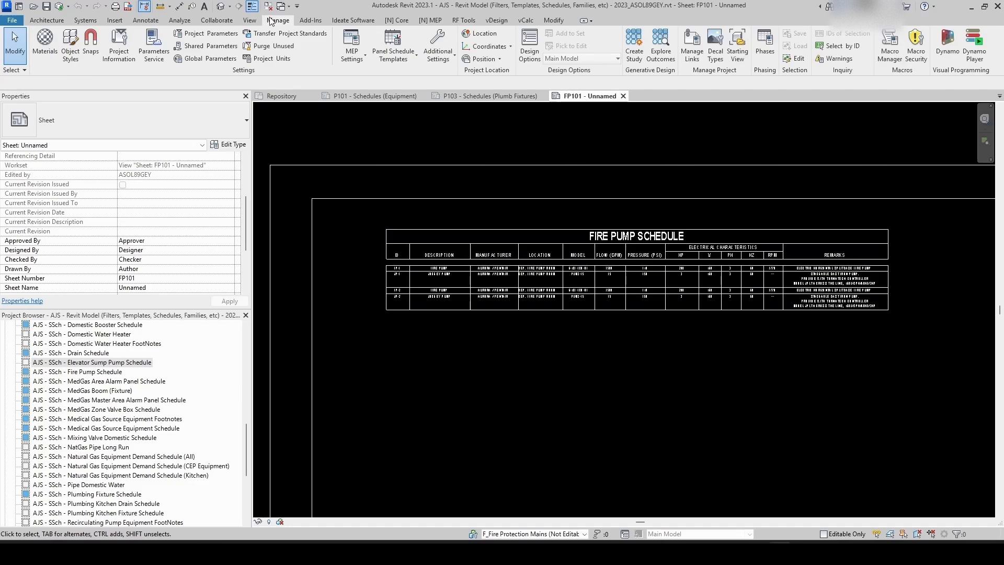
Step: Open the shared parameters editor and switch the parameter group to Fire Protection
click(208, 49)
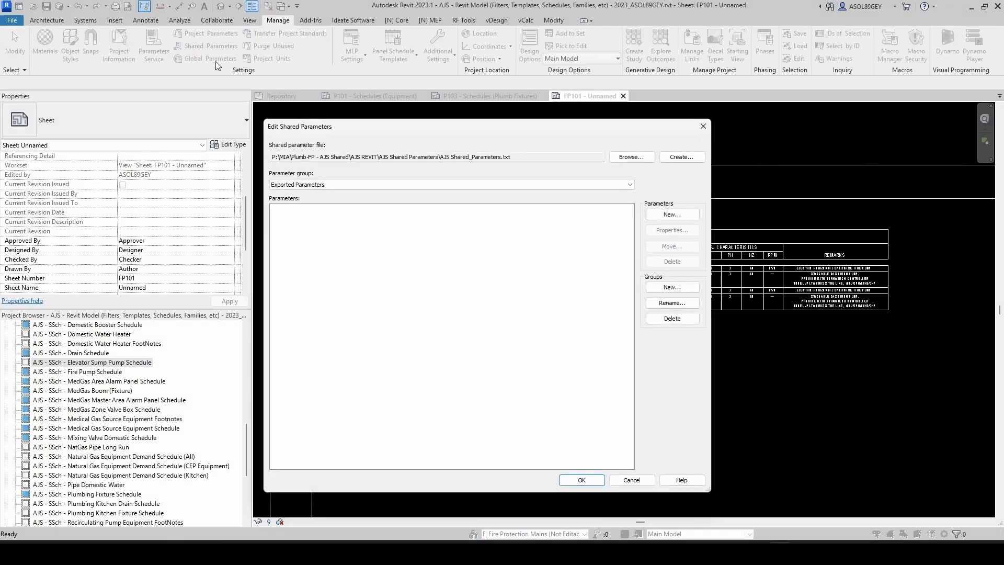
click(398, 185)
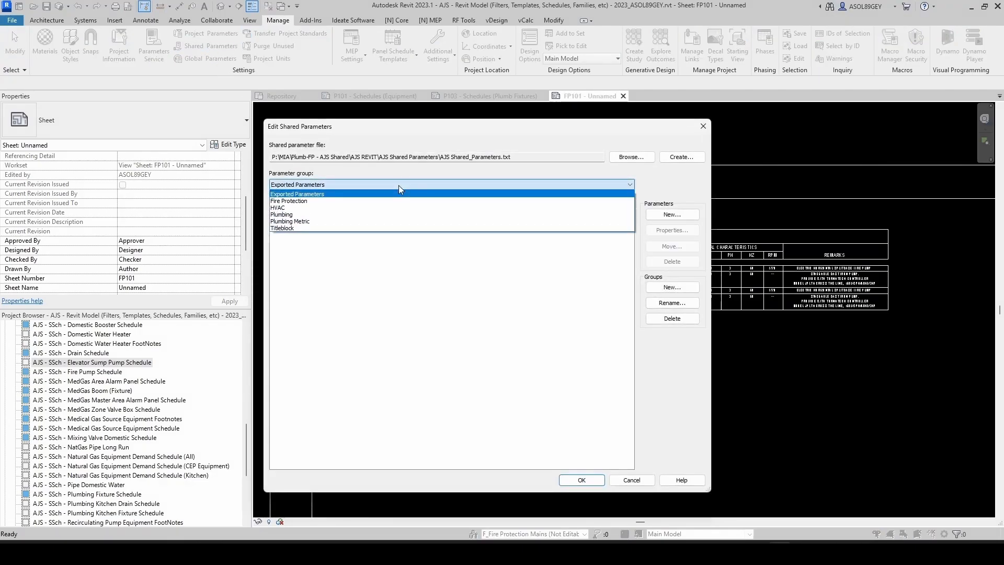
click(426, 163)
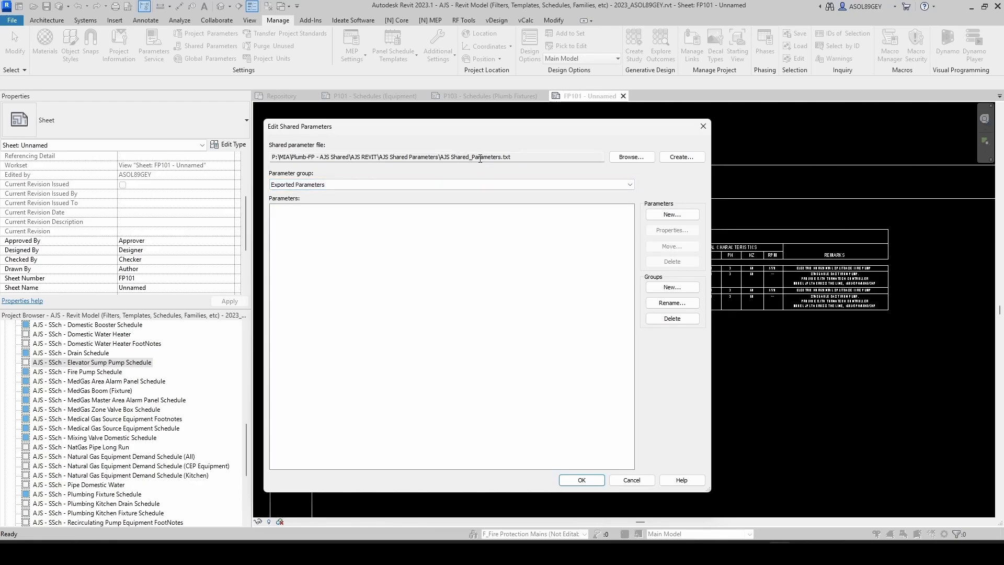
click(340, 184)
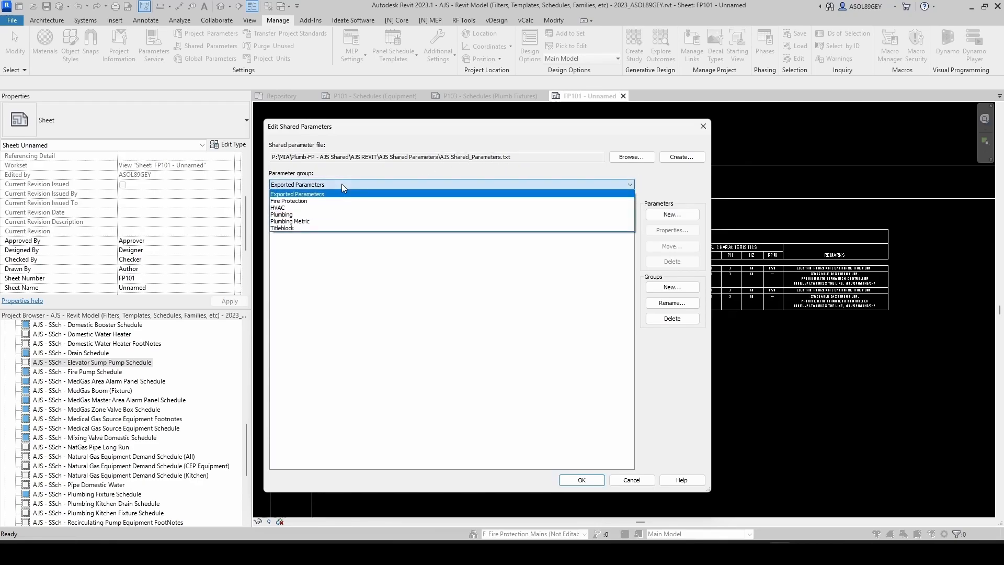
click(286, 219)
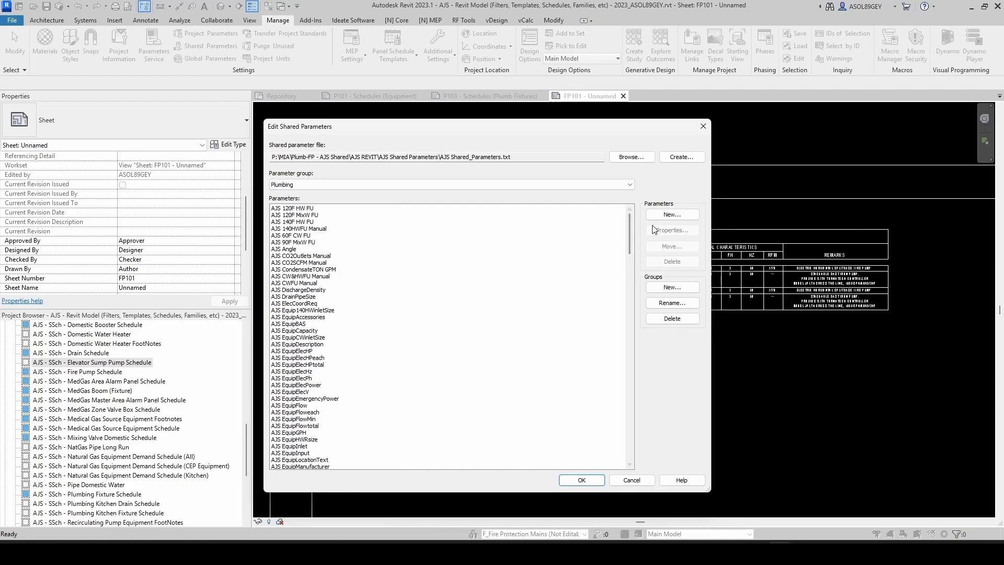
click(629, 187)
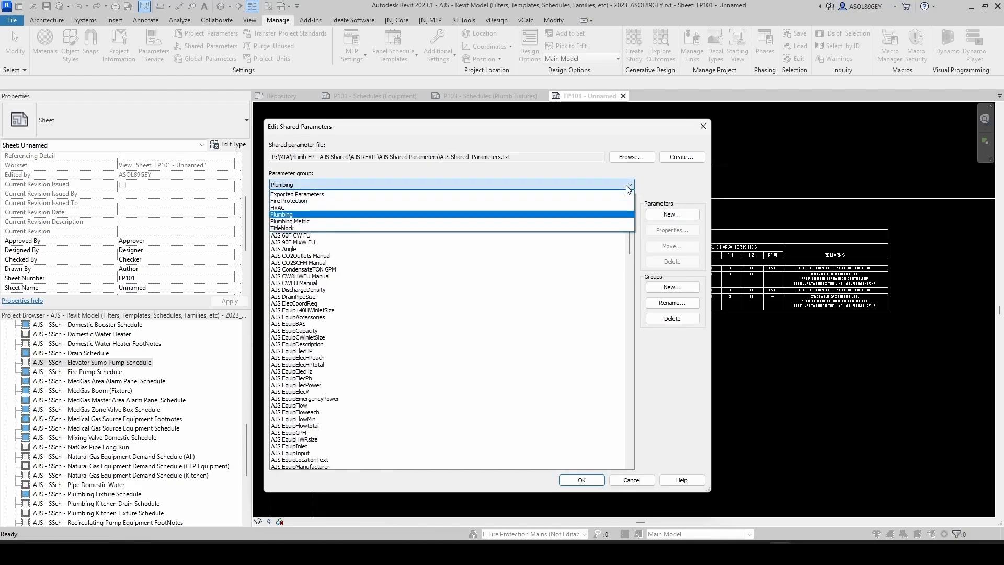
click(303, 203)
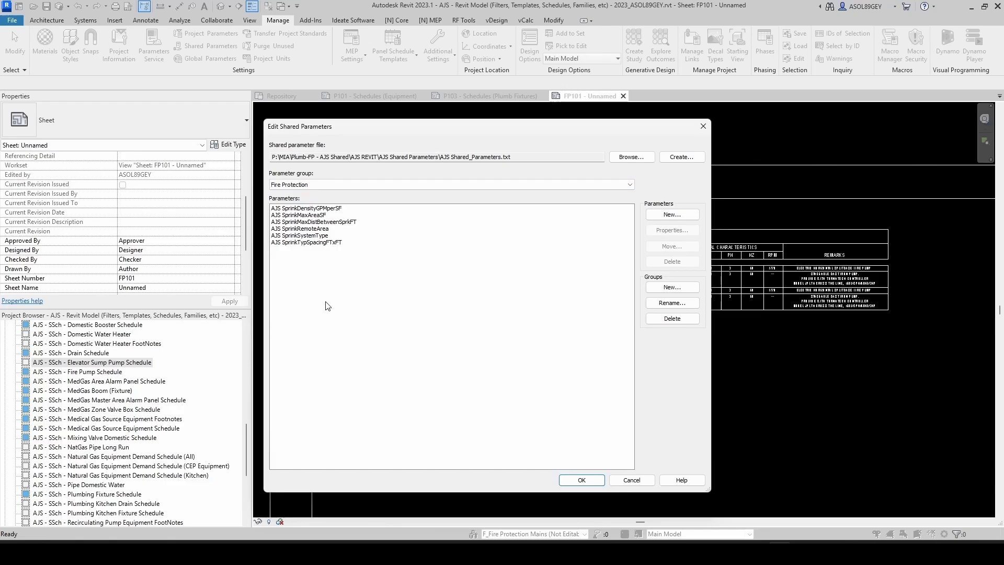
Step: Create a new Text shared parameter named AJS SchFootNotesFirePumpNumber in the Fire Protection group
click(668, 214)
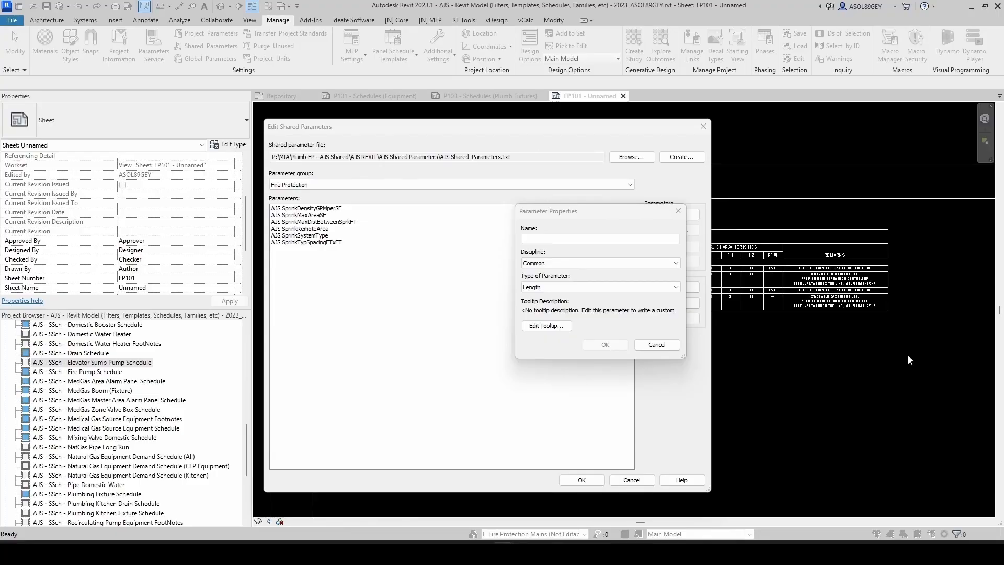
click(534, 239)
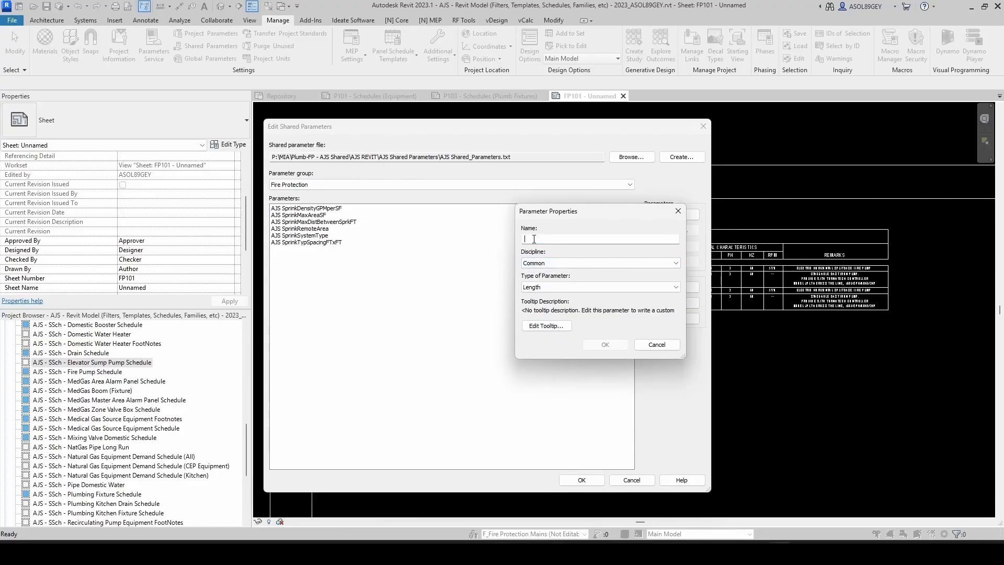
text(AJS SchFootNotes)
text(FirePumpNumber)
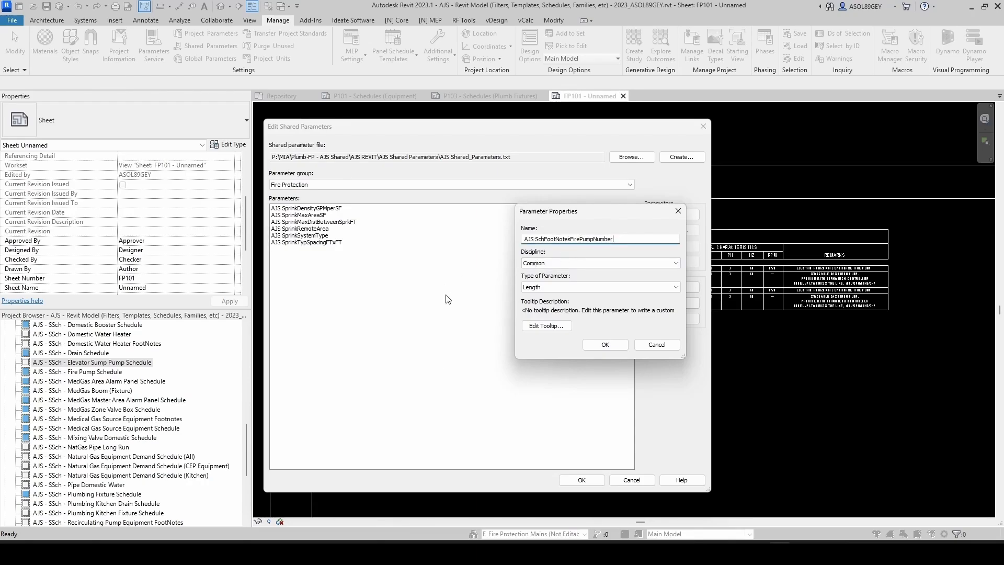
drag(618, 240, 524, 240)
key(ctrl+c)
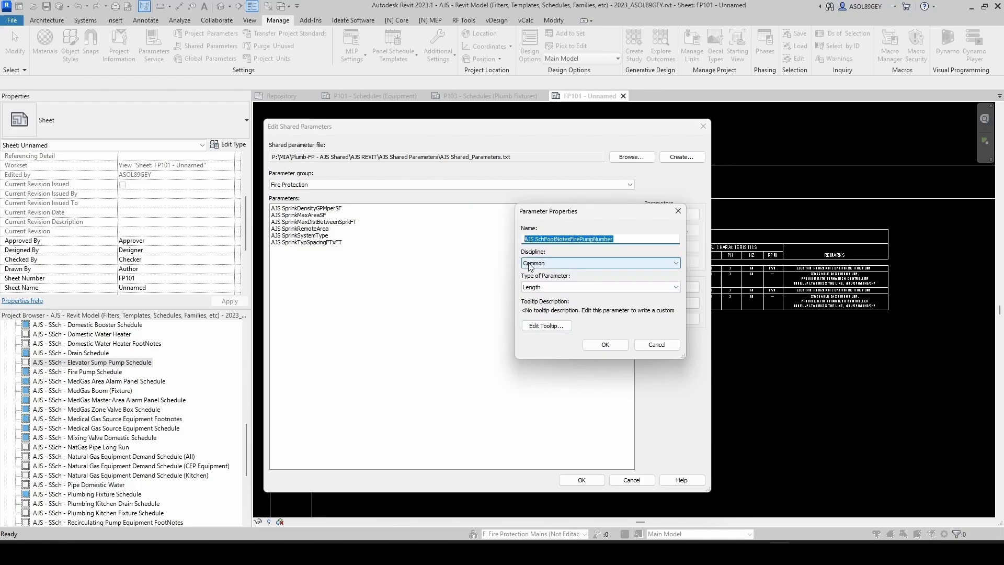
click(548, 287)
click(557, 294)
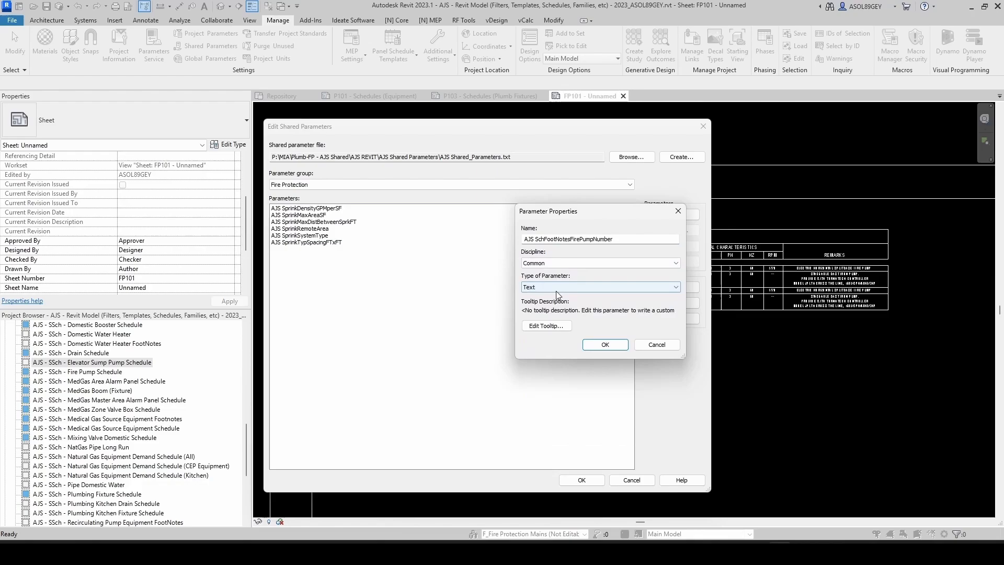
click(596, 345)
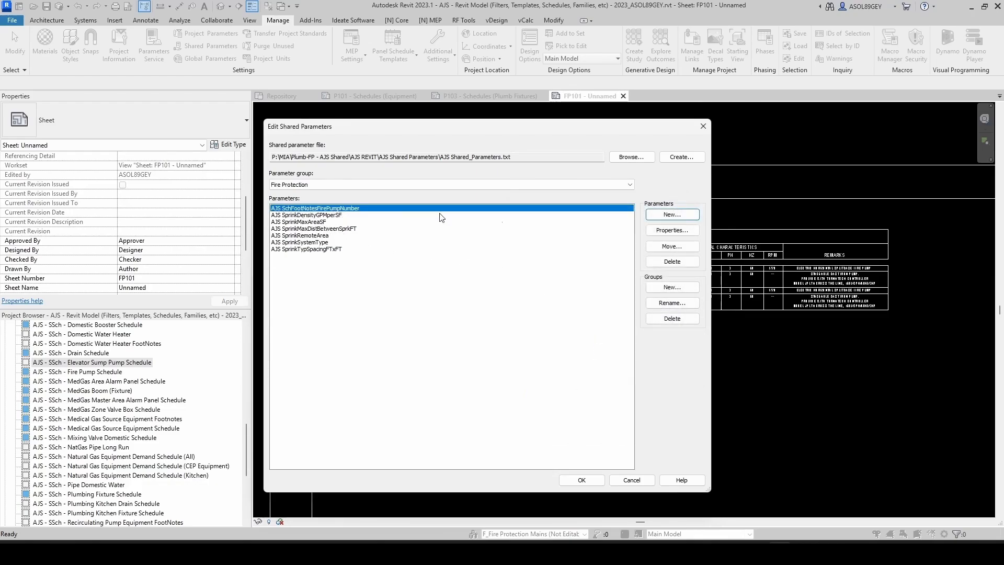
Step: Create a second Text shared parameter named AJS SchFootNotesFirePumpText and close the shared parameters editor
click(658, 219)
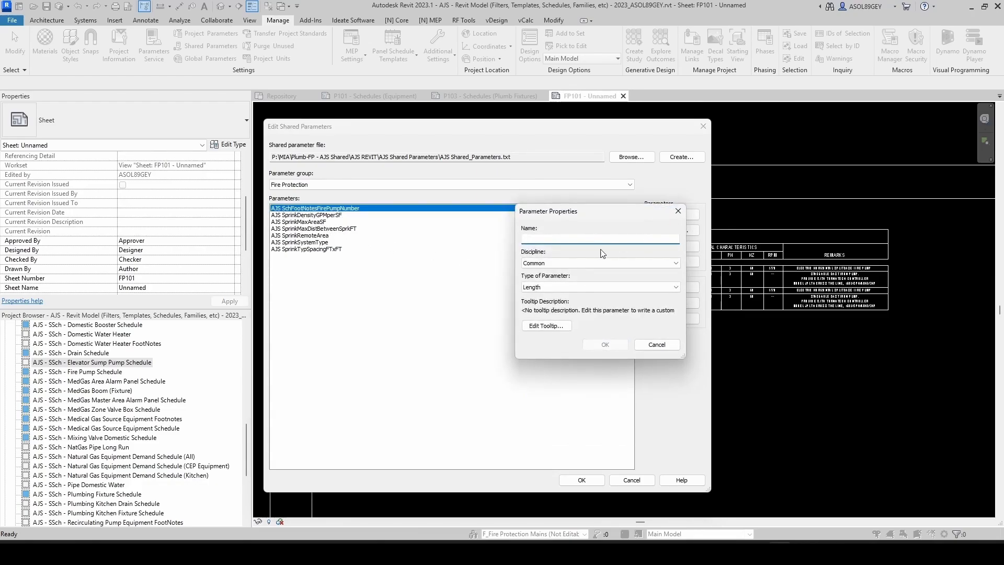
key(ctrl+v)
drag(618, 239, 600, 240)
text(Te)
click(664, 287)
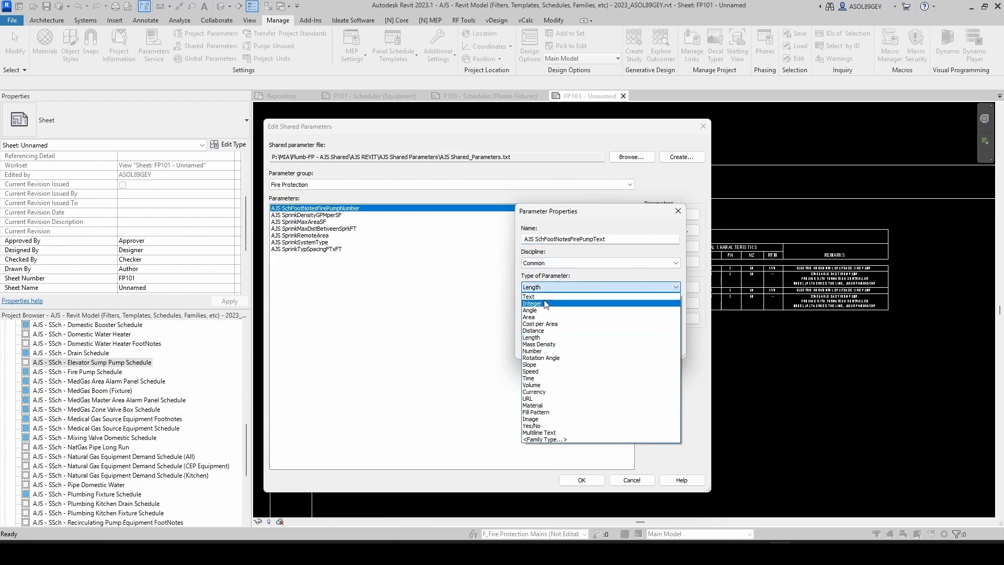
click(539, 295)
click(600, 345)
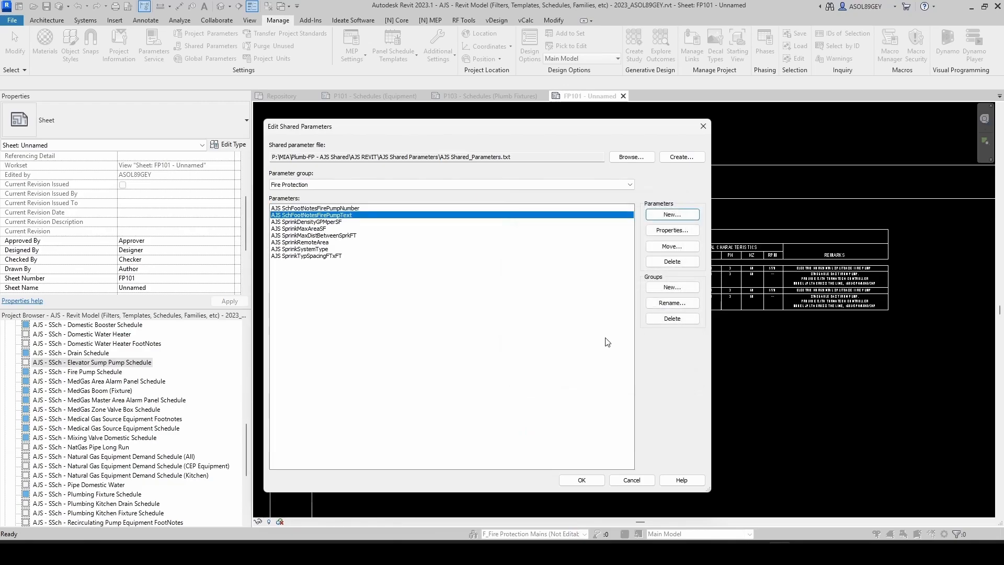
click(579, 477)
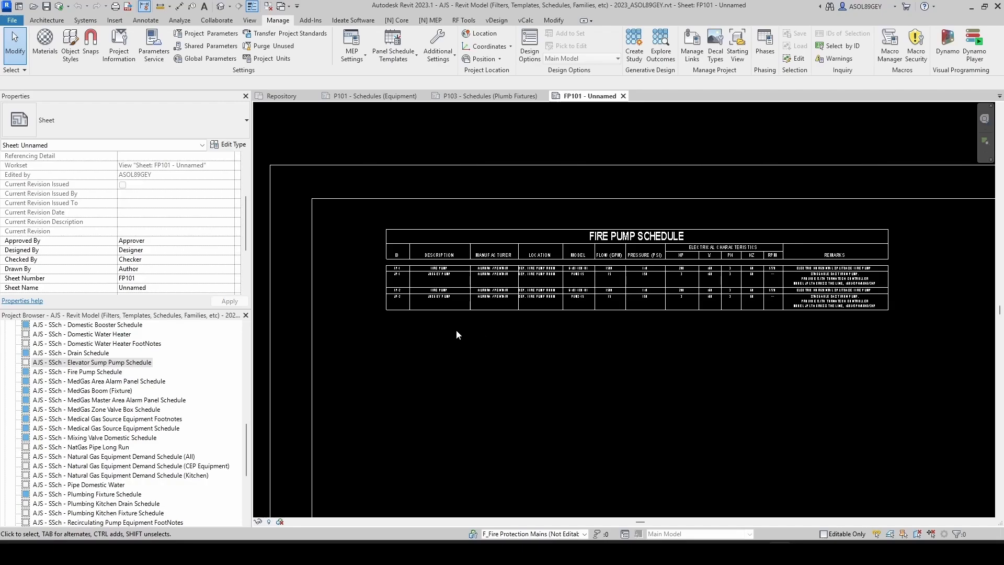
Step: Start a new schedule from the Schedules/Quantities node and pick the Planting category
drag(246, 441, 258, 331)
right_click(66, 346)
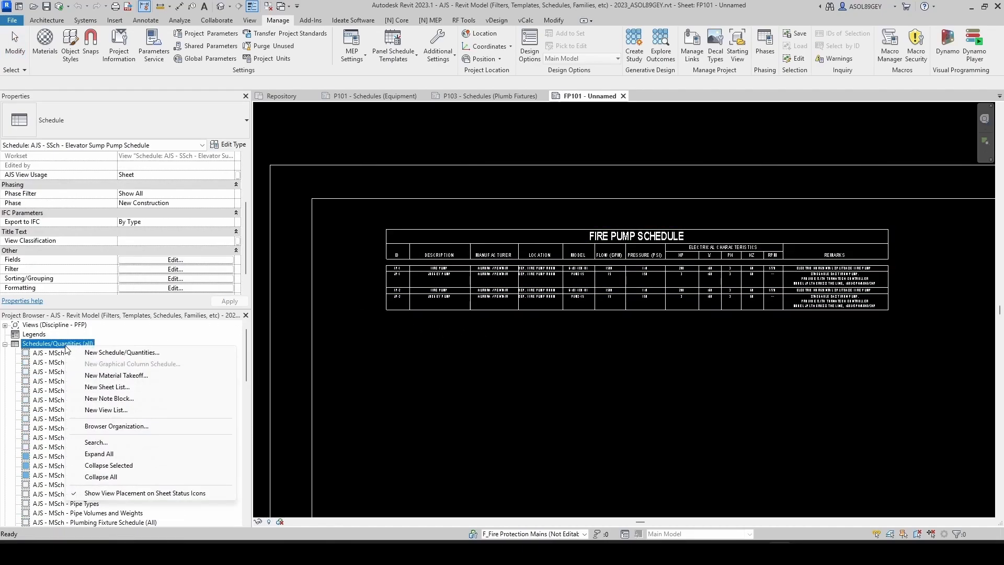
click(104, 352)
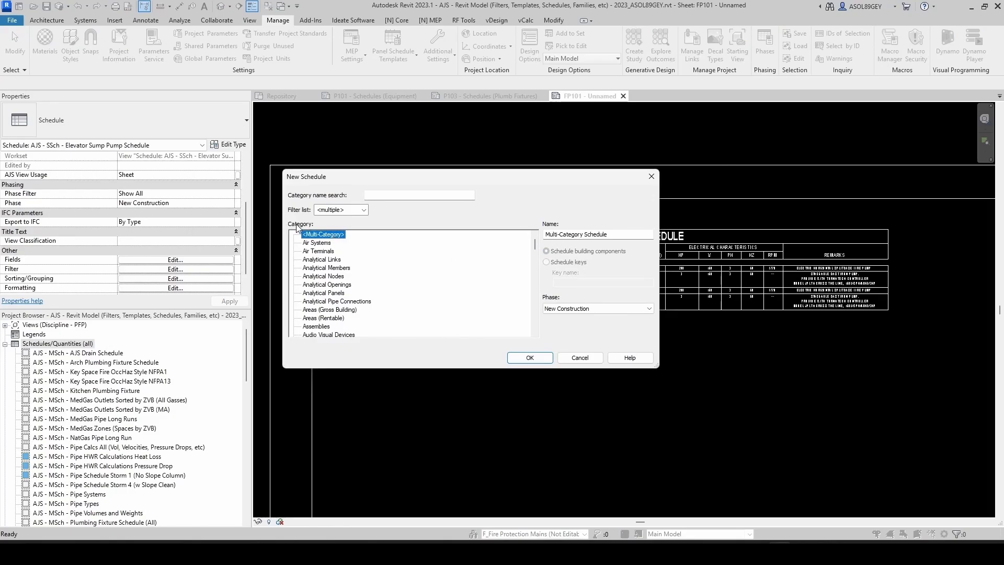
scroll(341, 312, down, 12)
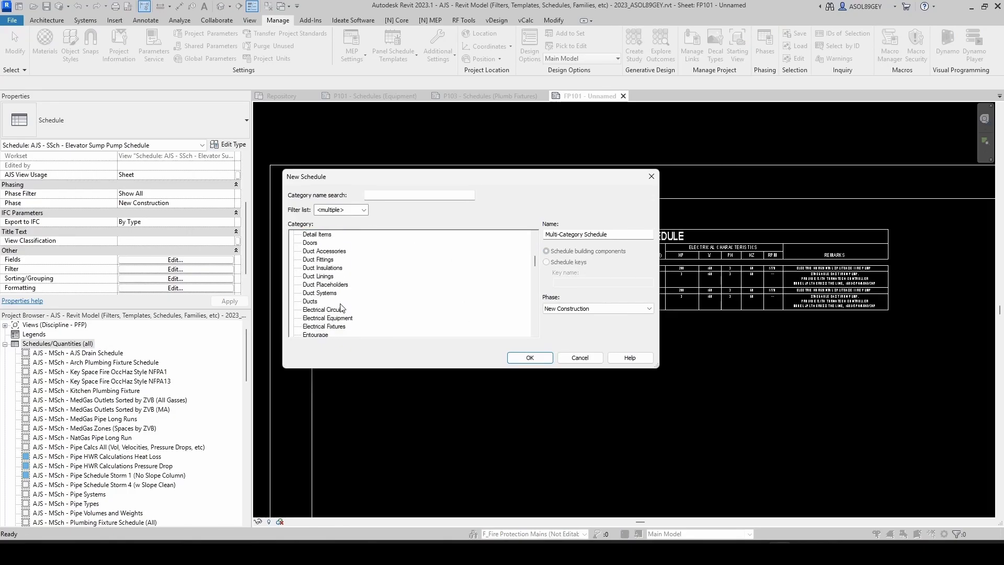
scroll(341, 313, down, 8)
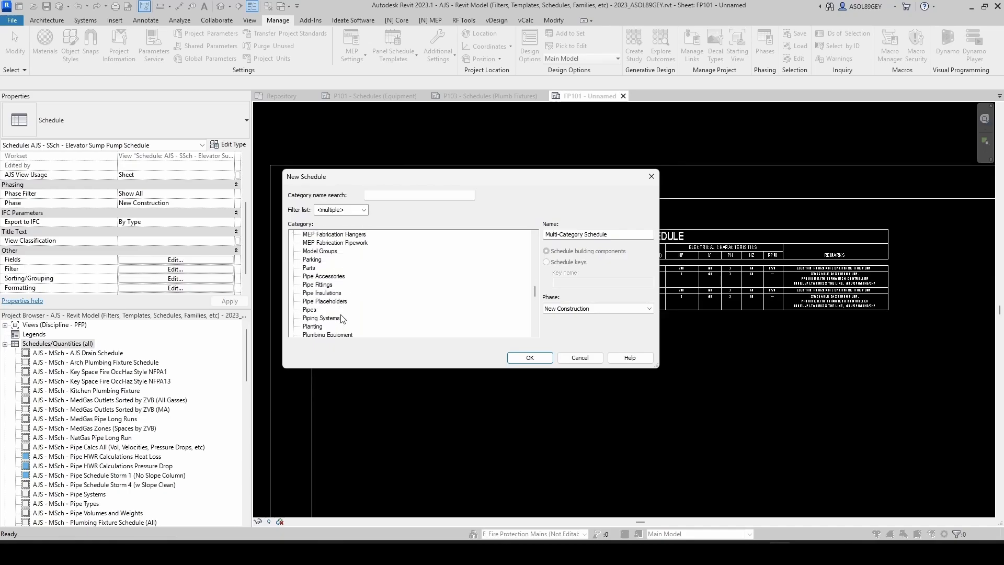
scroll(345, 316, down, 1)
click(316, 310)
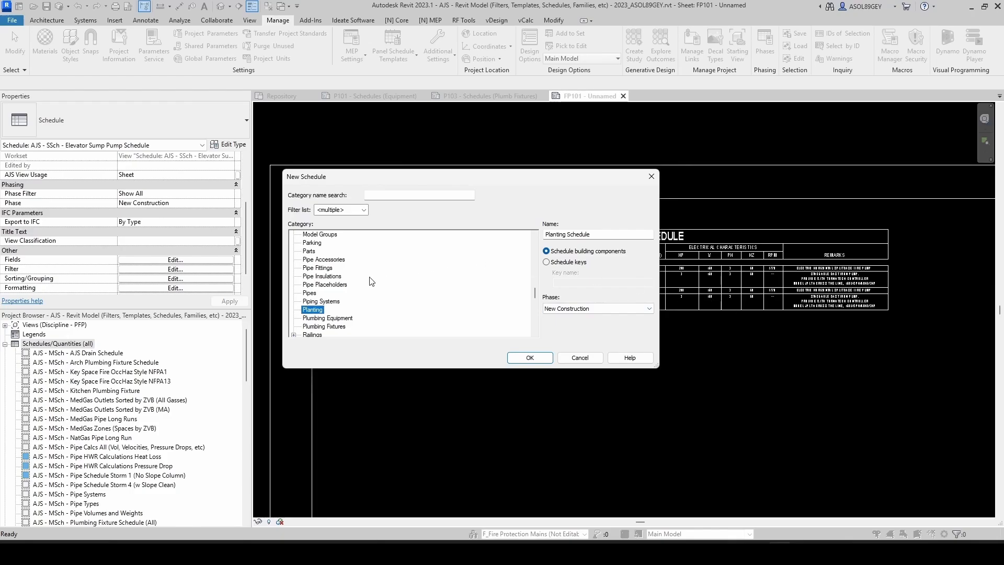
click(315, 293)
click(316, 309)
Step: Make it a schedule-keys schedule named Fire Pump Schedule and create it
click(550, 263)
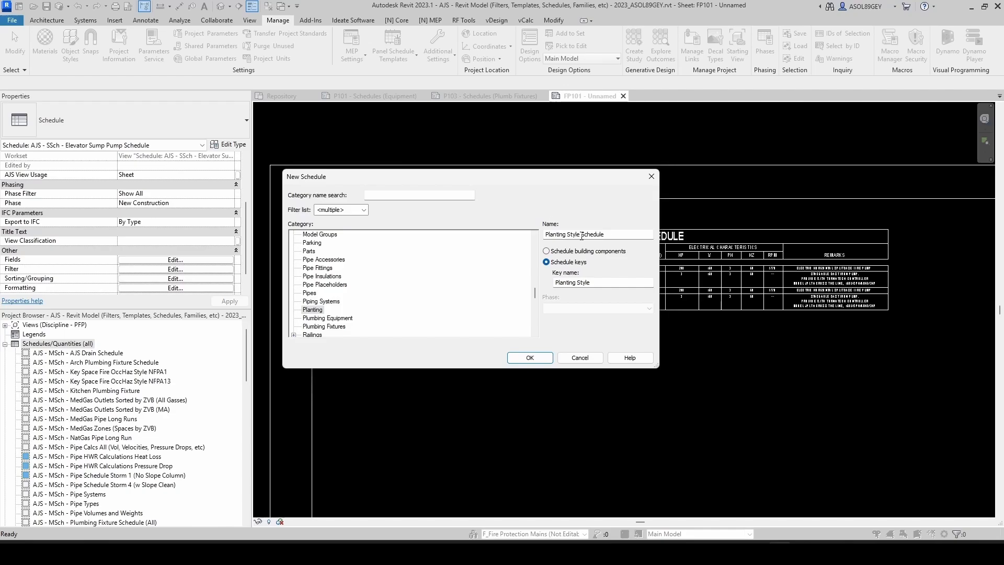
drag(582, 235, 537, 238)
text(Fire Pump)
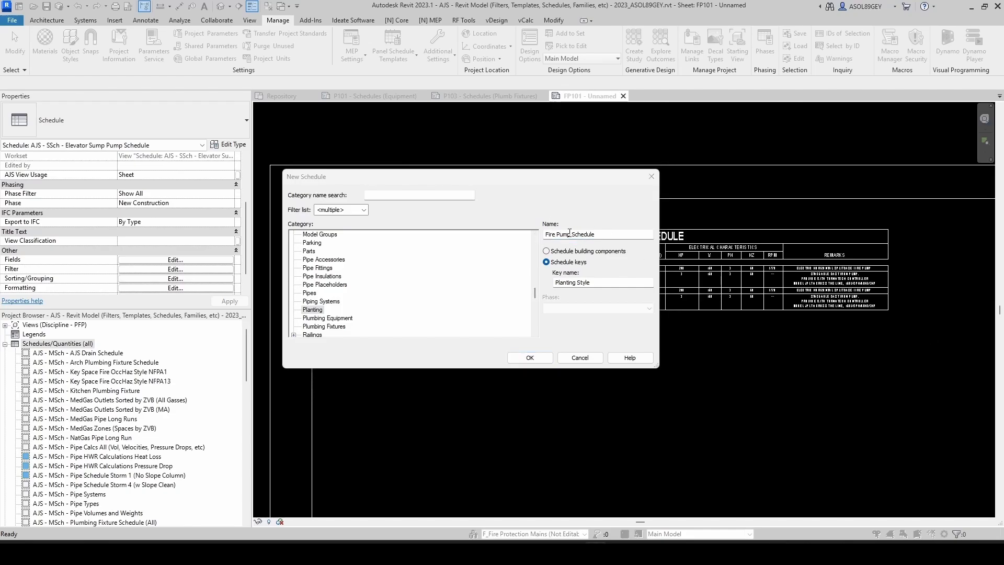
drag(570, 234, 548, 235)
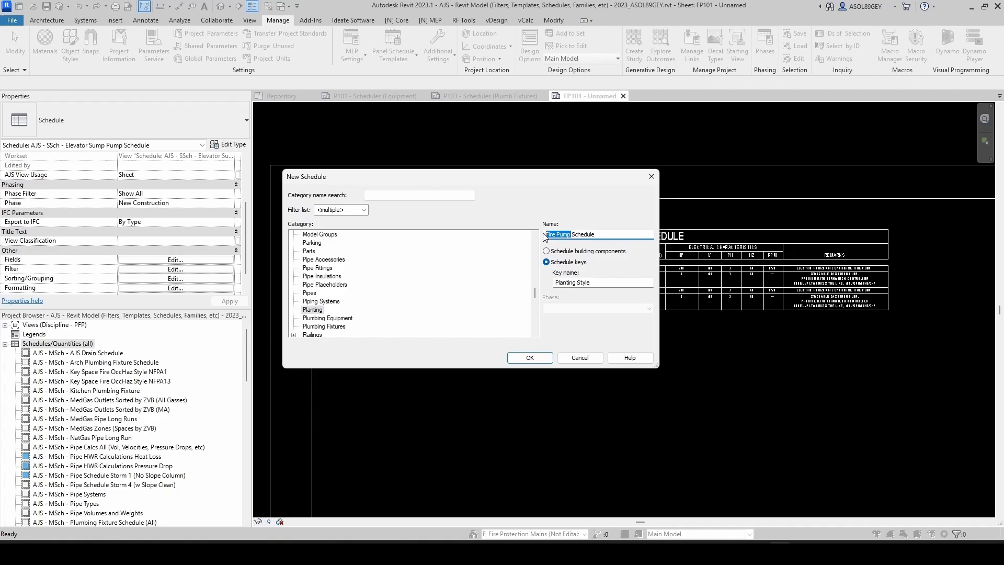
drag(592, 282, 546, 287)
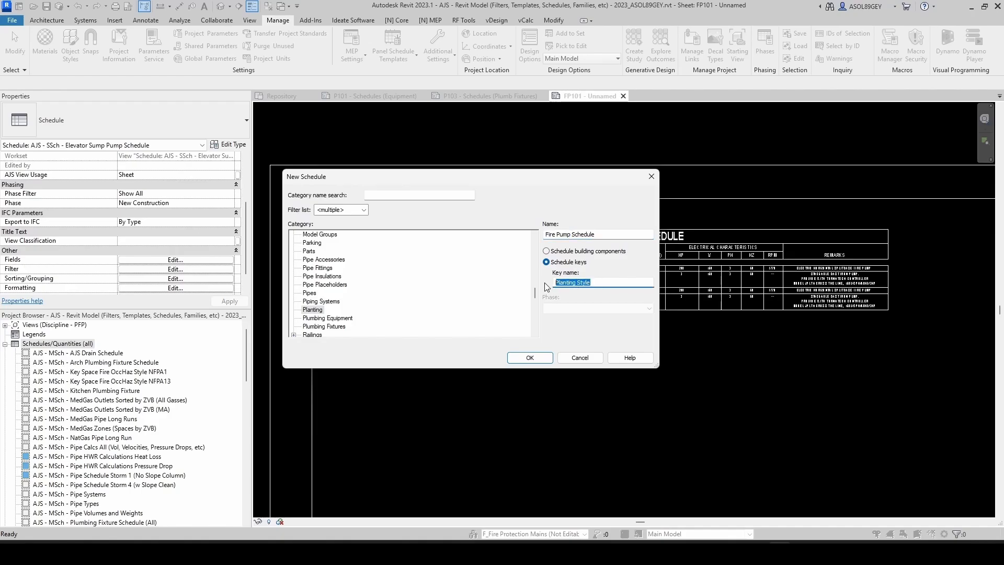
click(539, 355)
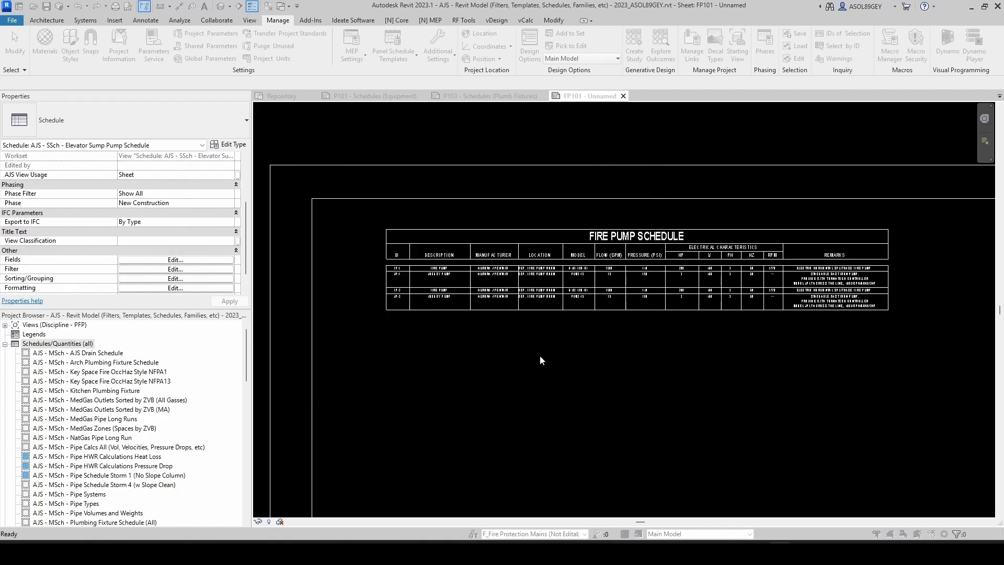
Step: Remove the Key Name field from the scheduled fields
click(569, 273)
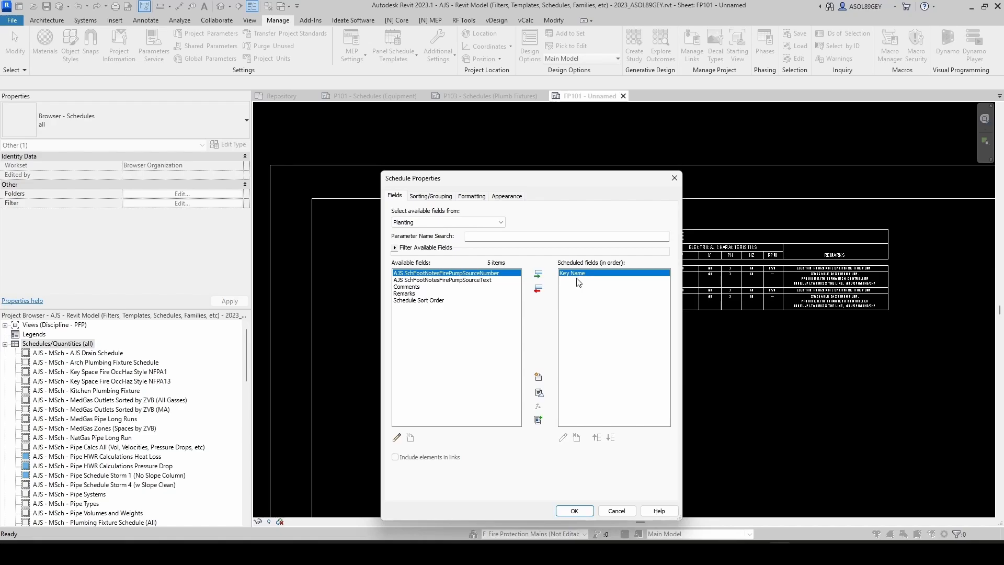
click(539, 289)
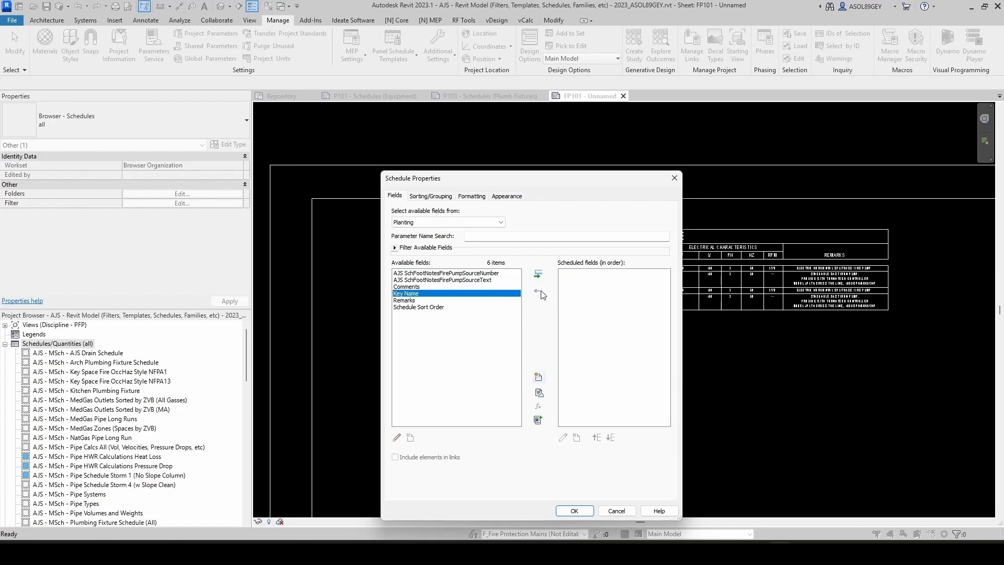
Step: Add a new shared parameter field, selecting AJS SchFootNotesFirePumpNumber from the Fire Protection group
click(538, 377)
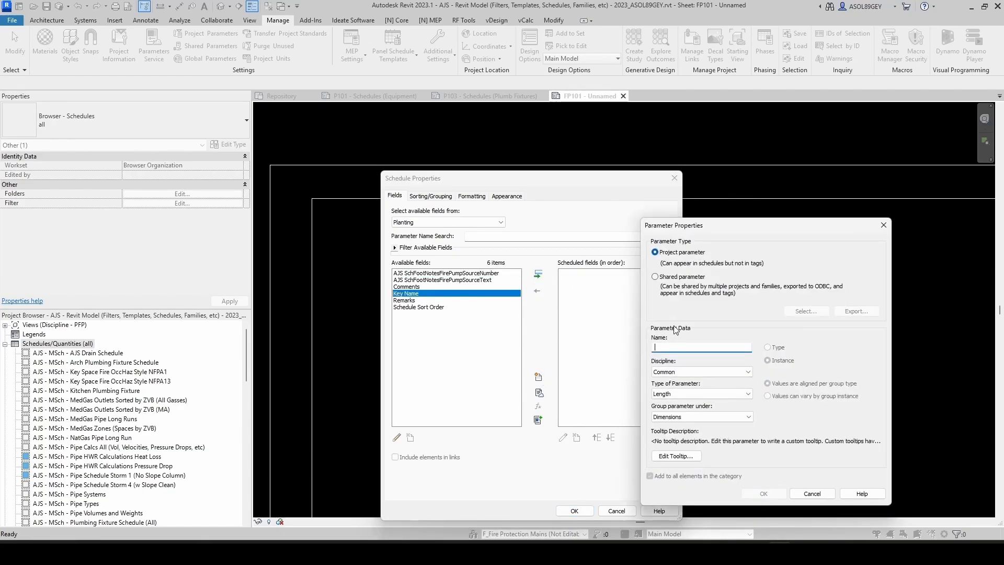
click(655, 276)
drag(766, 223, 497, 175)
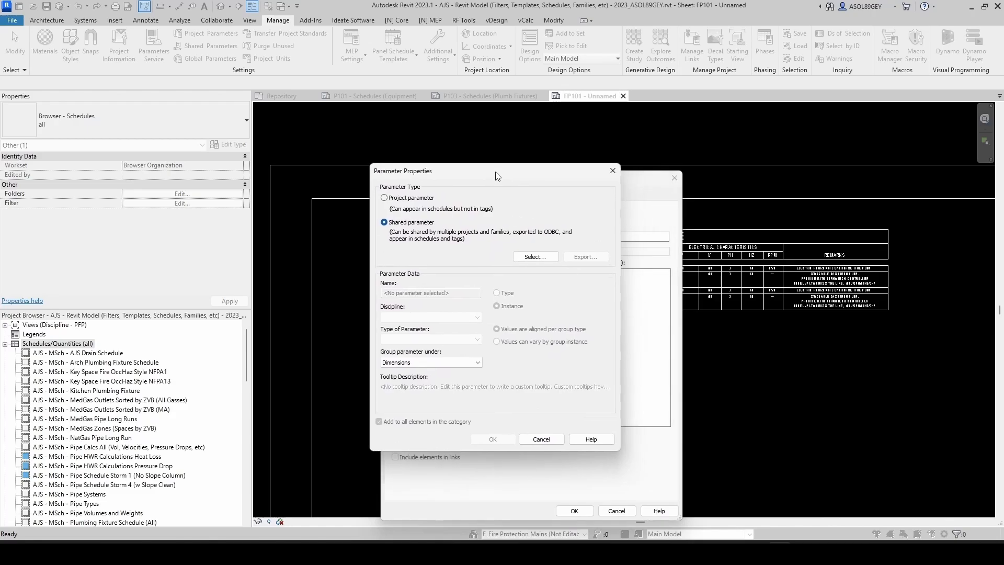
click(535, 256)
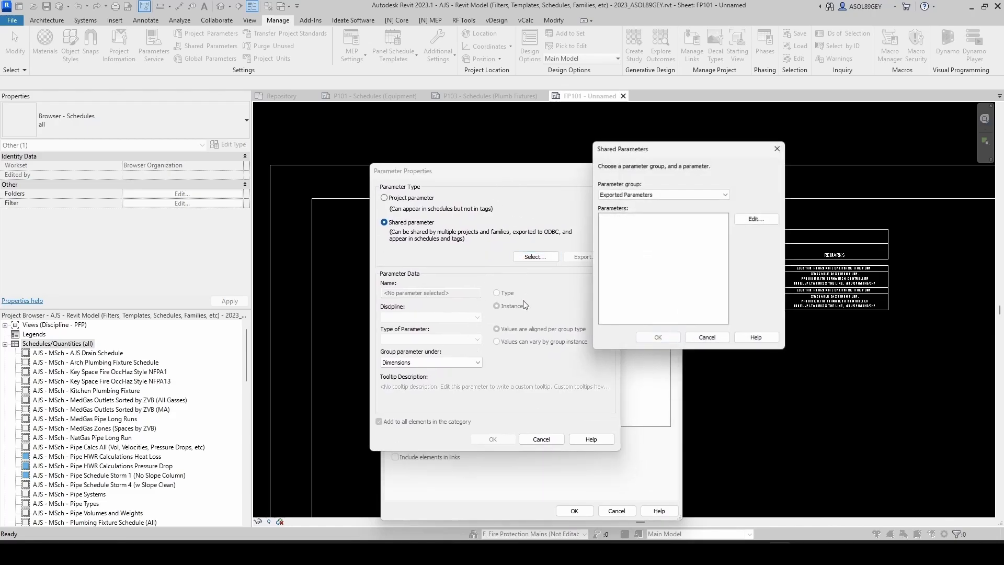
click(632, 194)
click(634, 205)
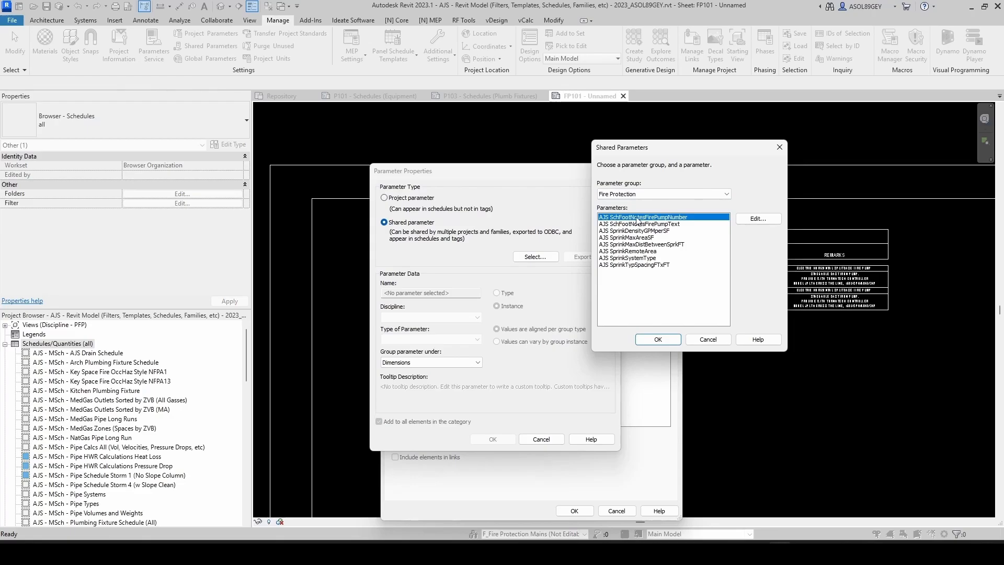
click(658, 339)
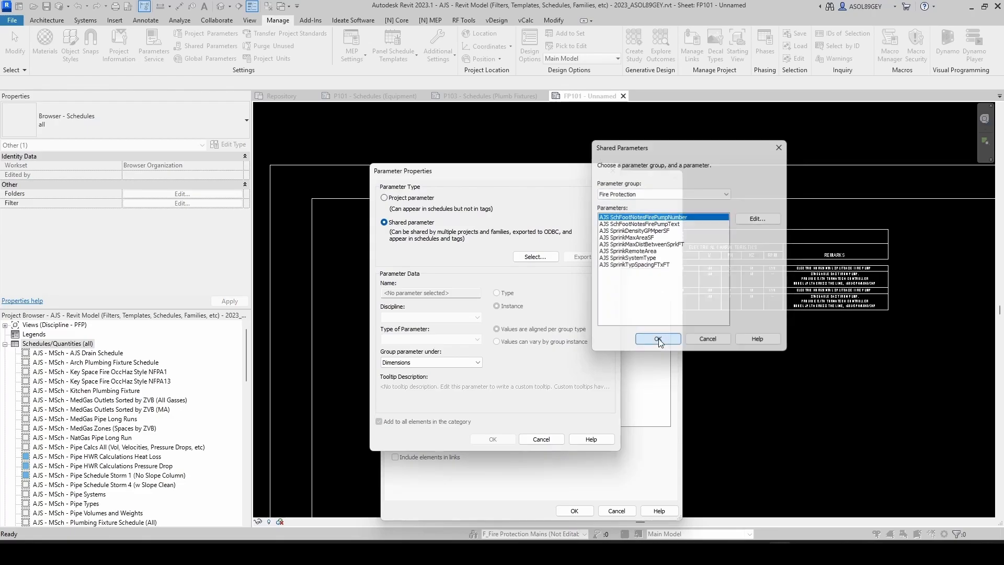
Step: Group the AJS SchFootNotesFirePumpNumber parameter under Plumbing and confirm the parameter properties
click(431, 362)
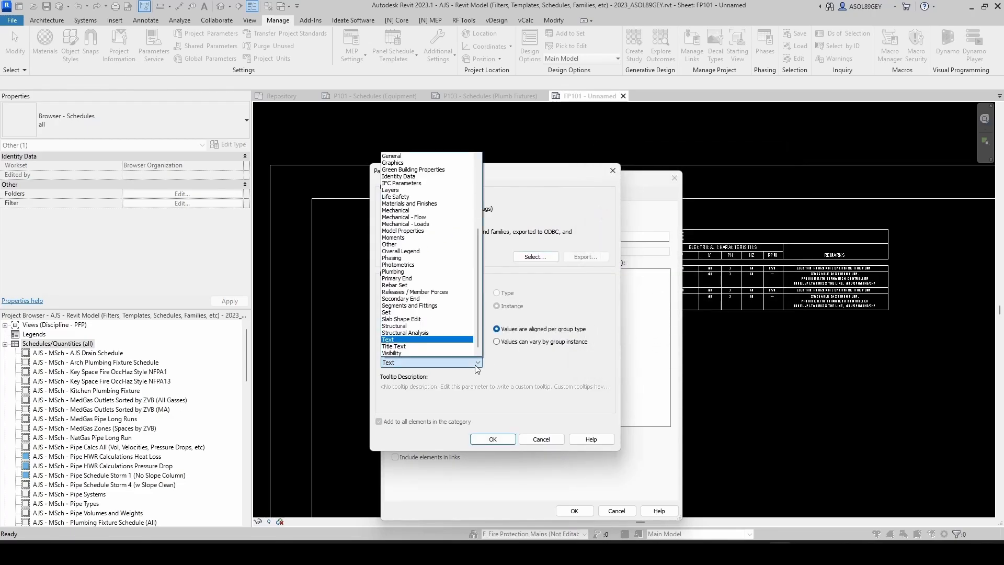
click(428, 272)
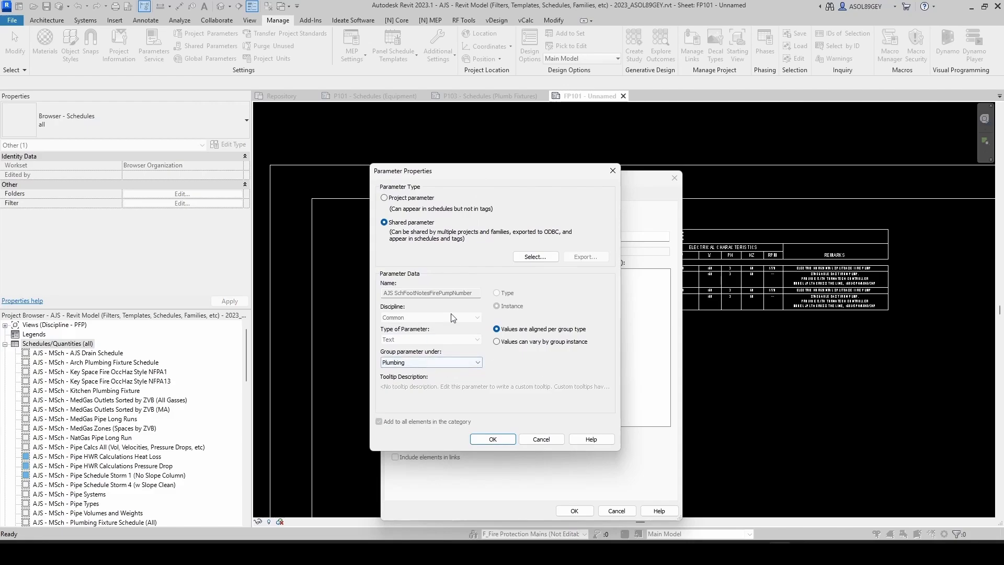
click(493, 439)
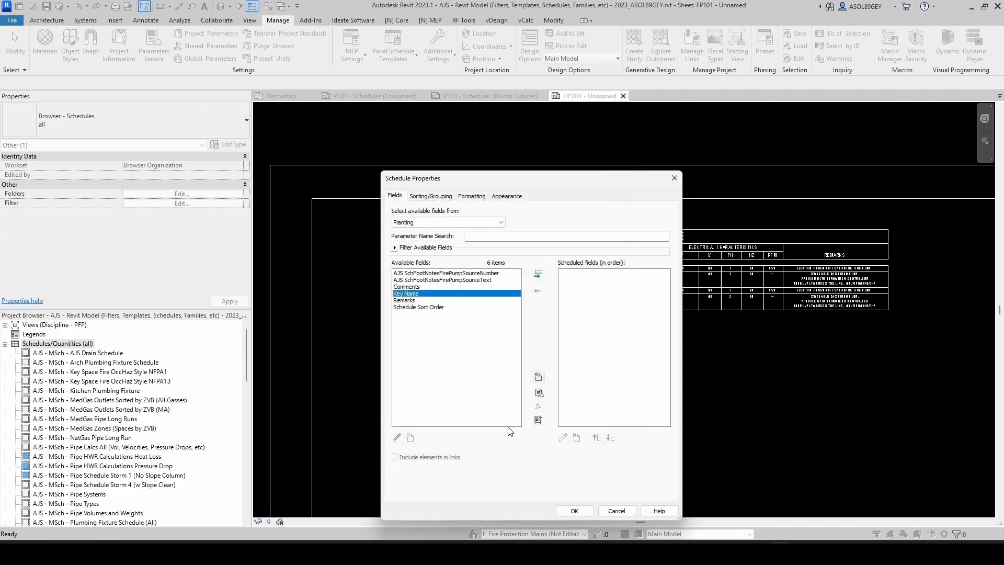
Step: Add the AJS SchFootNotesFirePumpText shared parameter from the Fire Protection group as a second field and finish the schedule setup
click(539, 379)
click(384, 222)
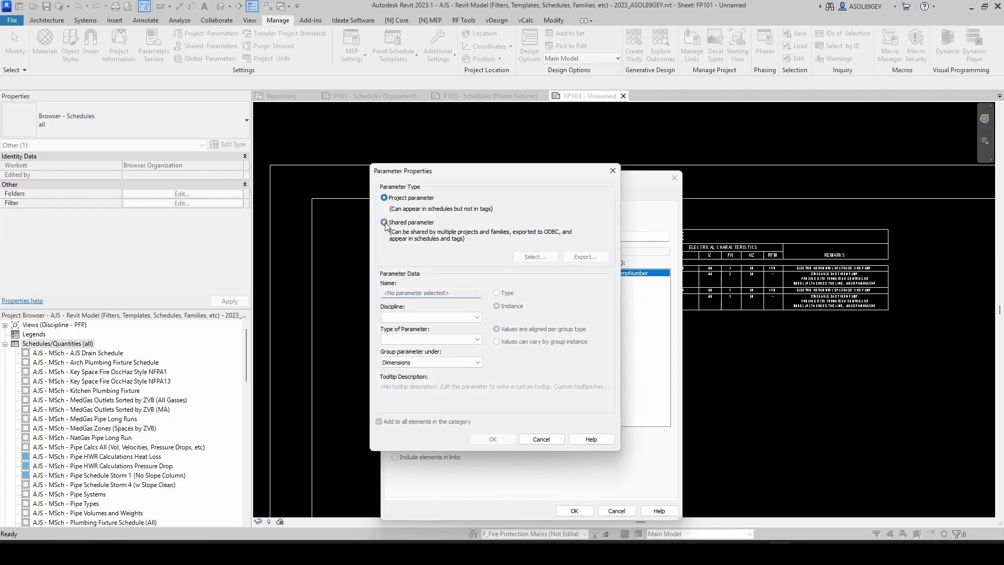
click(534, 256)
click(627, 194)
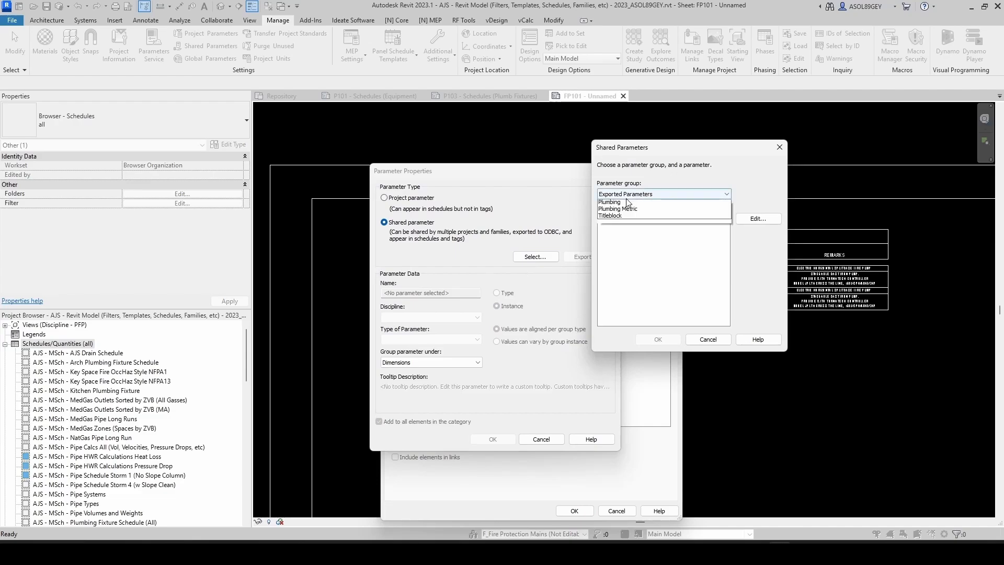
click(617, 209)
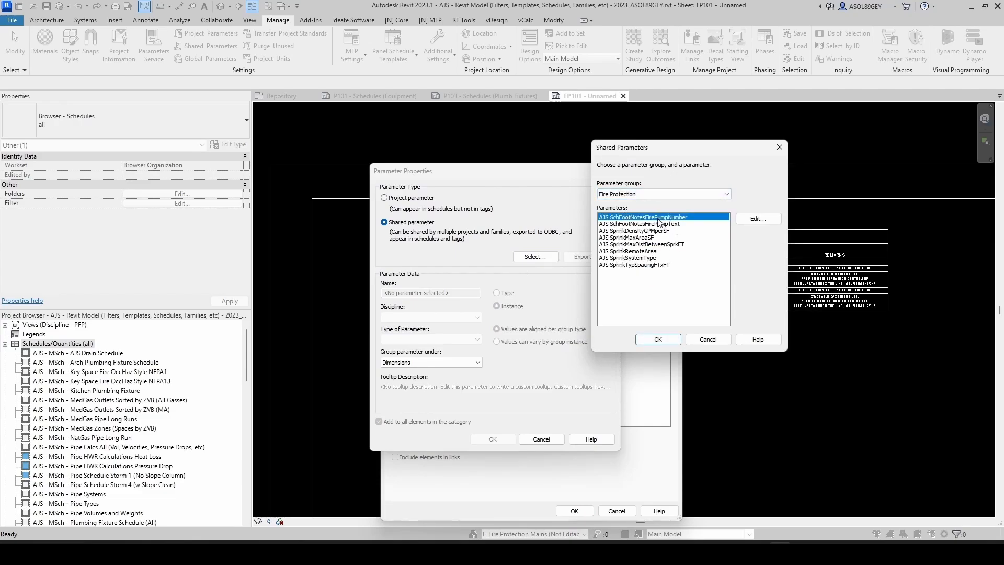
click(657, 225)
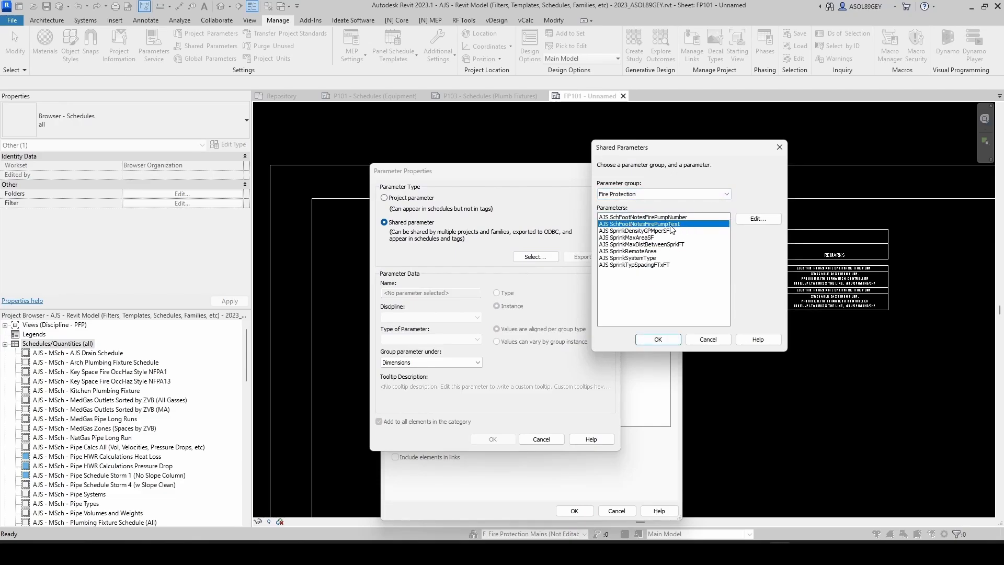
click(658, 339)
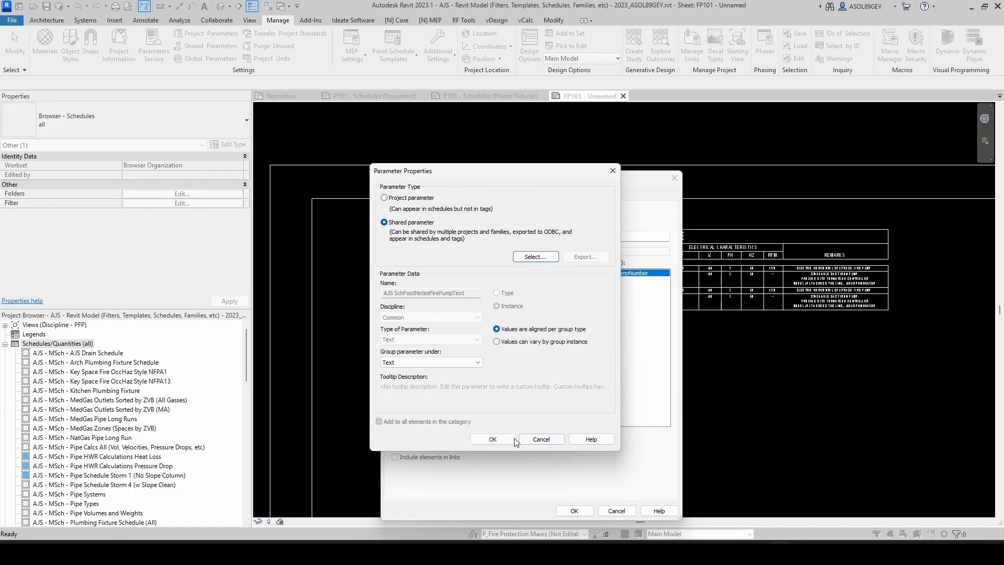
click(507, 441)
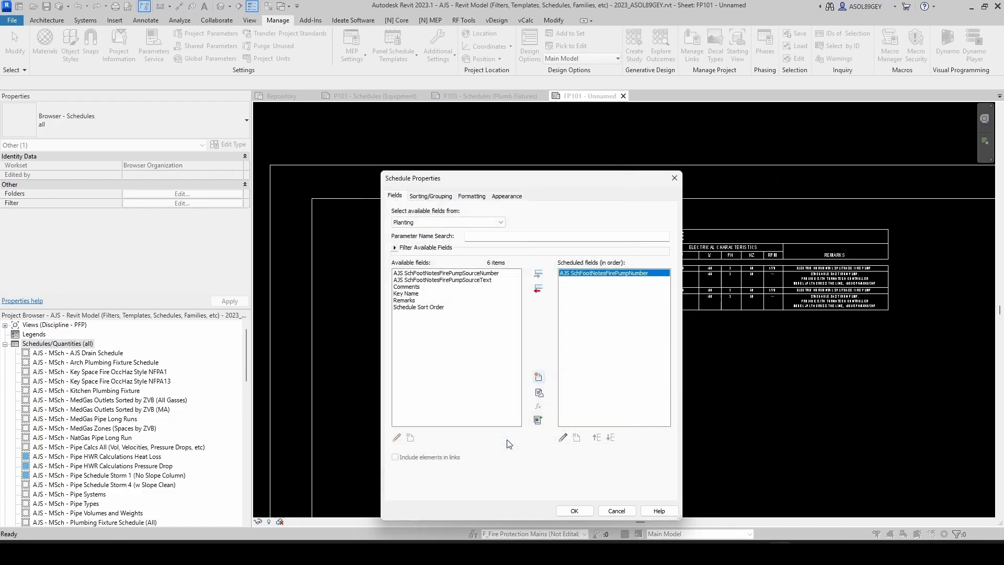
click(592, 273)
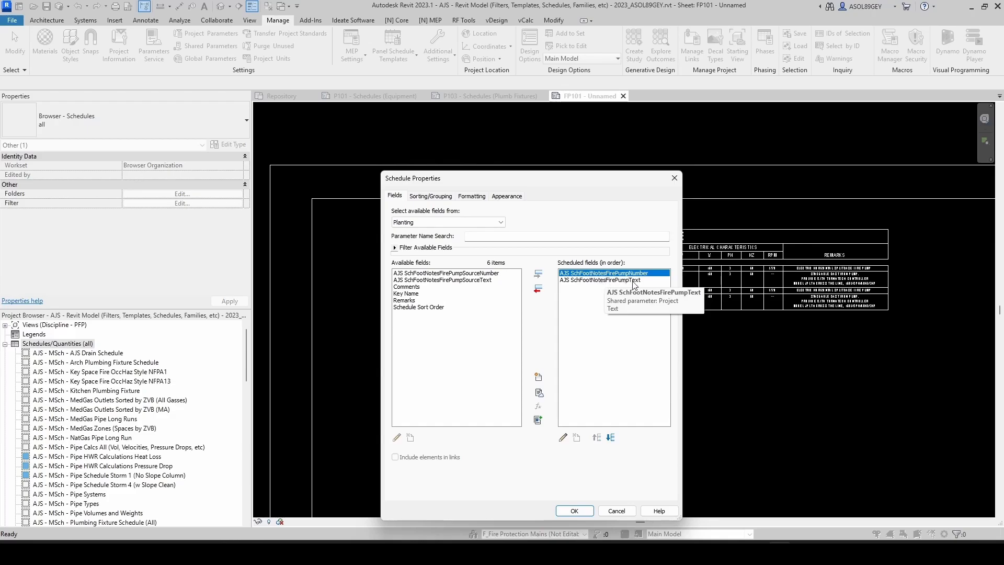
click(575, 511)
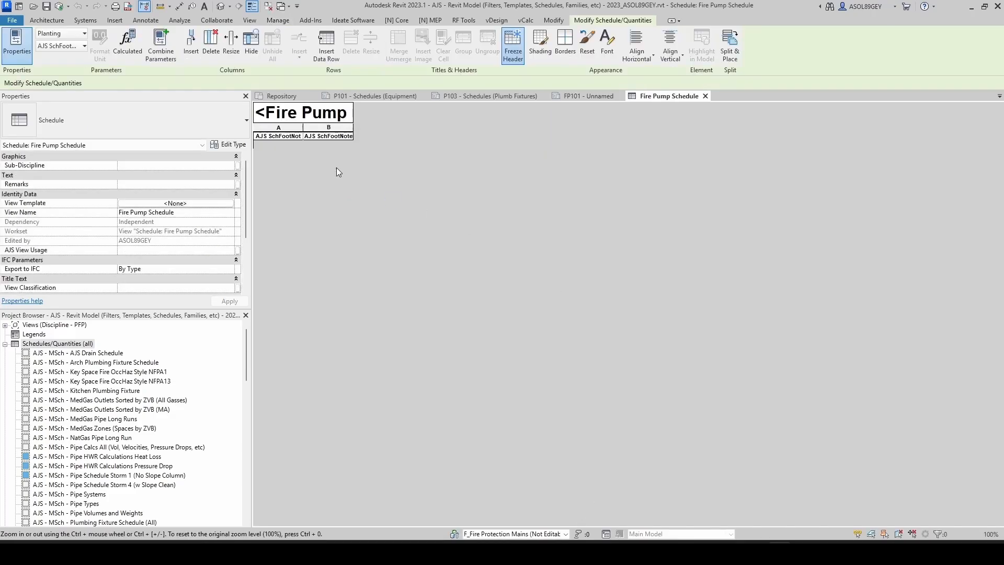
Step: Widen the footnote text column and add key row 1. with the text PROVIDE WITH 8" MIN CONCRETE PAD
click(340, 136)
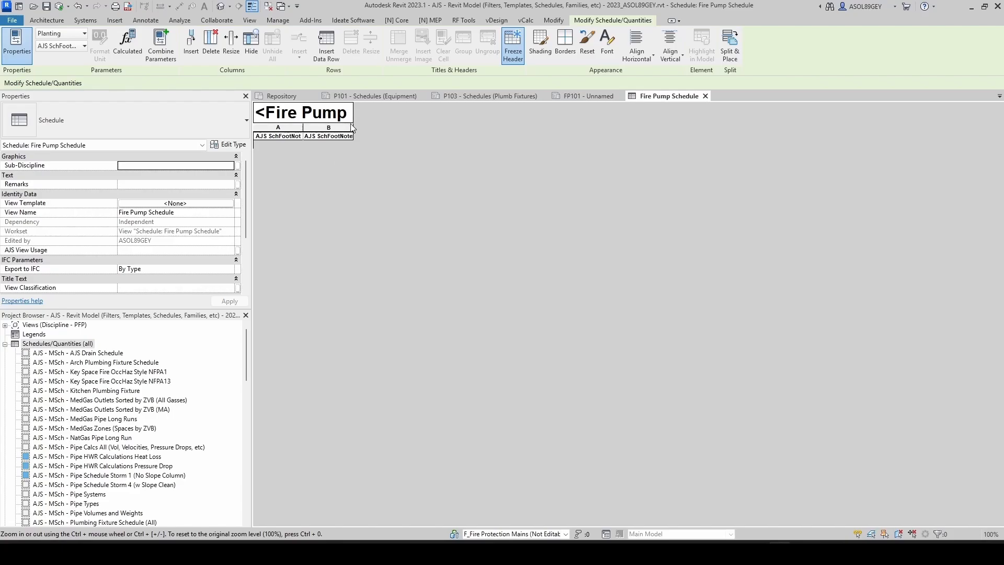
drag(354, 129, 504, 134)
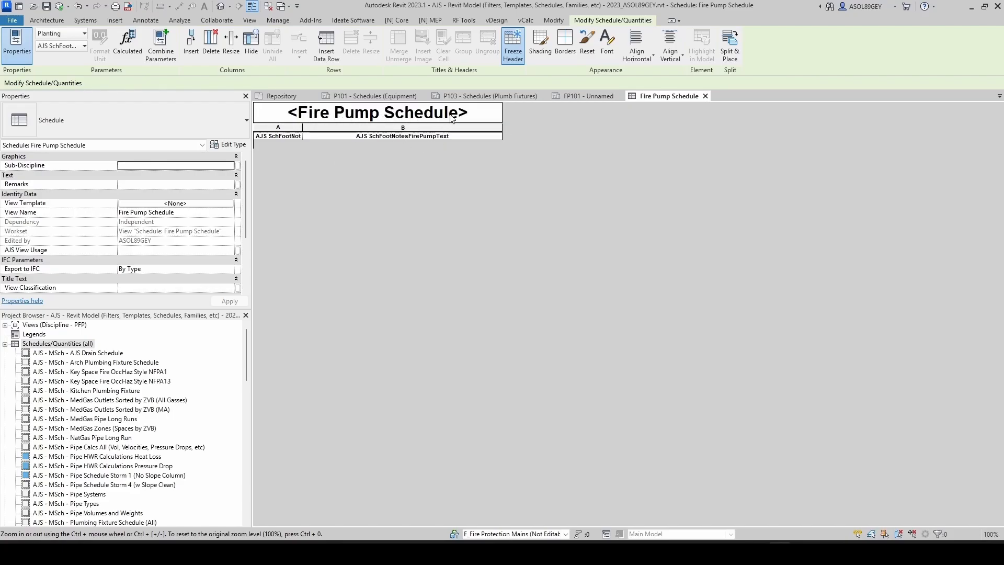
click(291, 136)
click(330, 46)
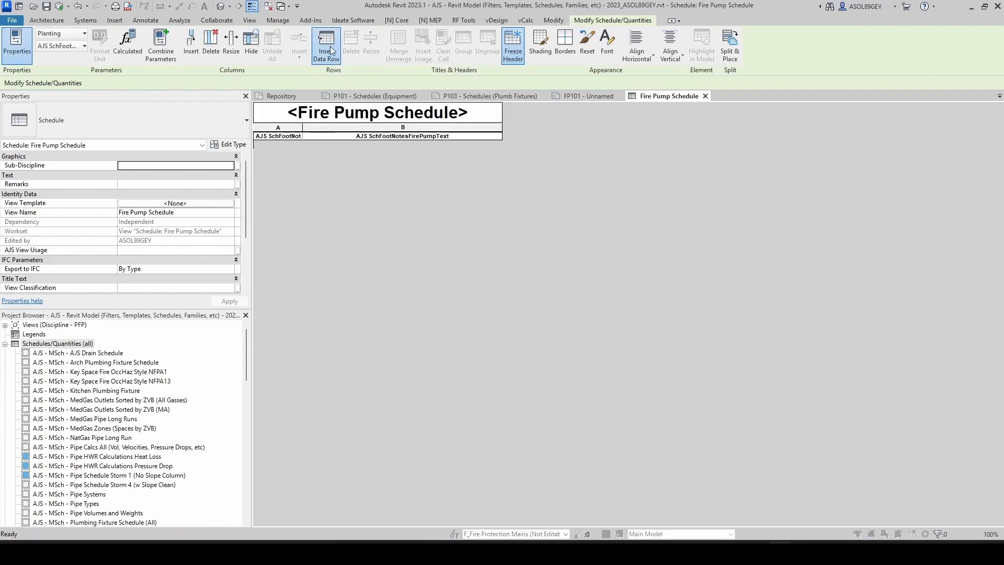
text(1)
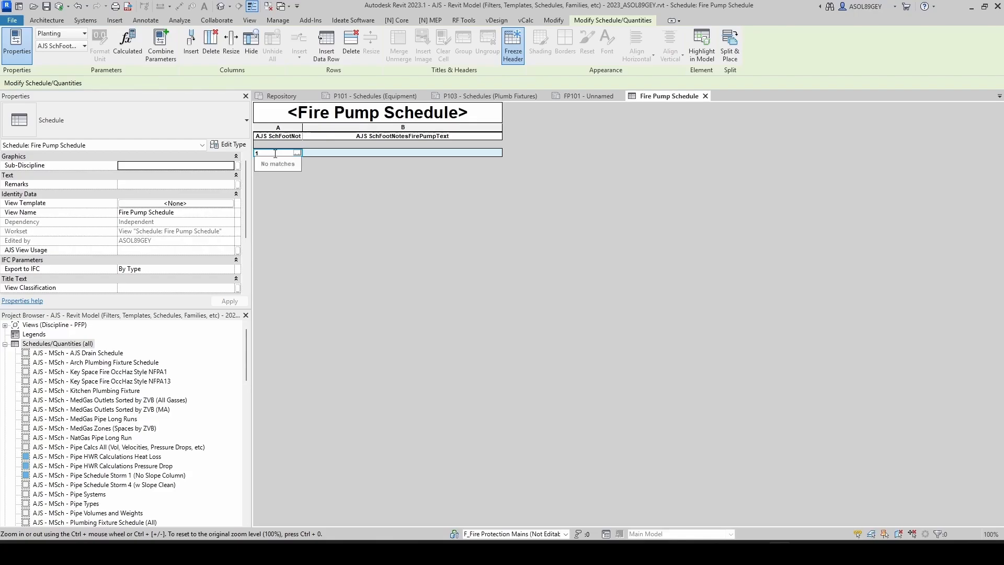
text(.)
click(331, 155)
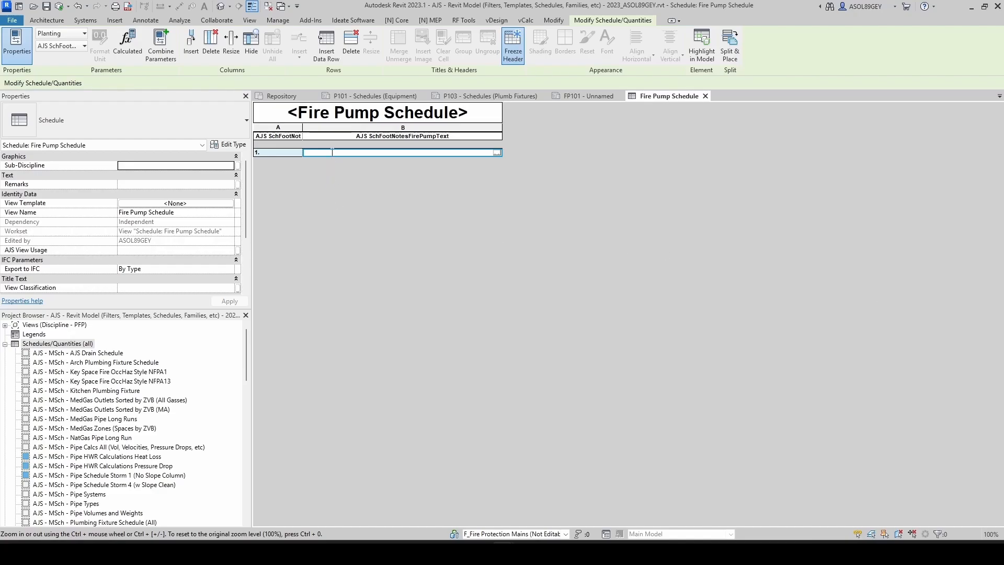
text(PROVIDE WITH 8" MIN CONCRETE PAD)
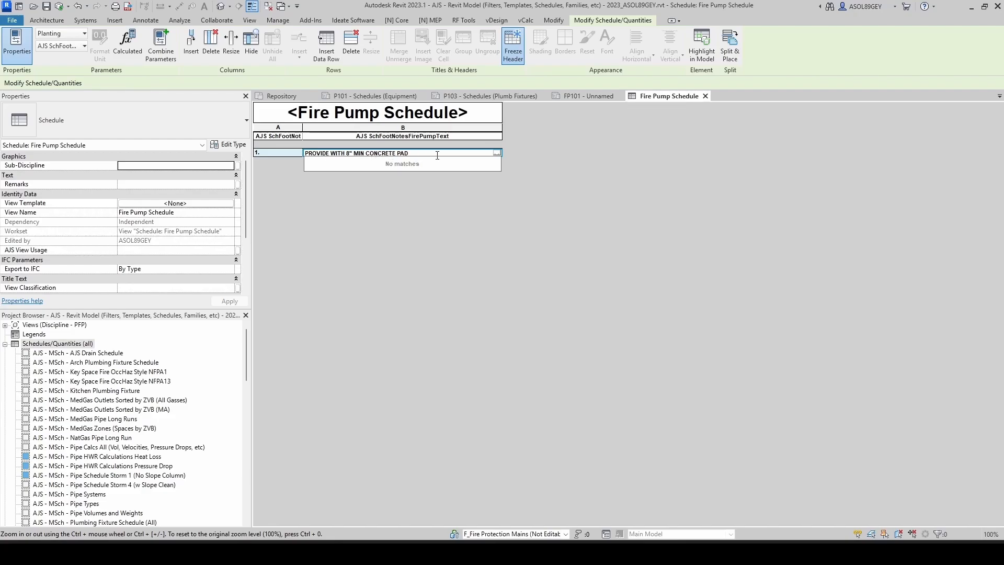
click(372, 202)
Step: Insert key row 2. and paste the note PROVIDE WITH FULL SERVICE REDUCED VOLTAGE TORNATECH 200HP controller text
click(277, 152)
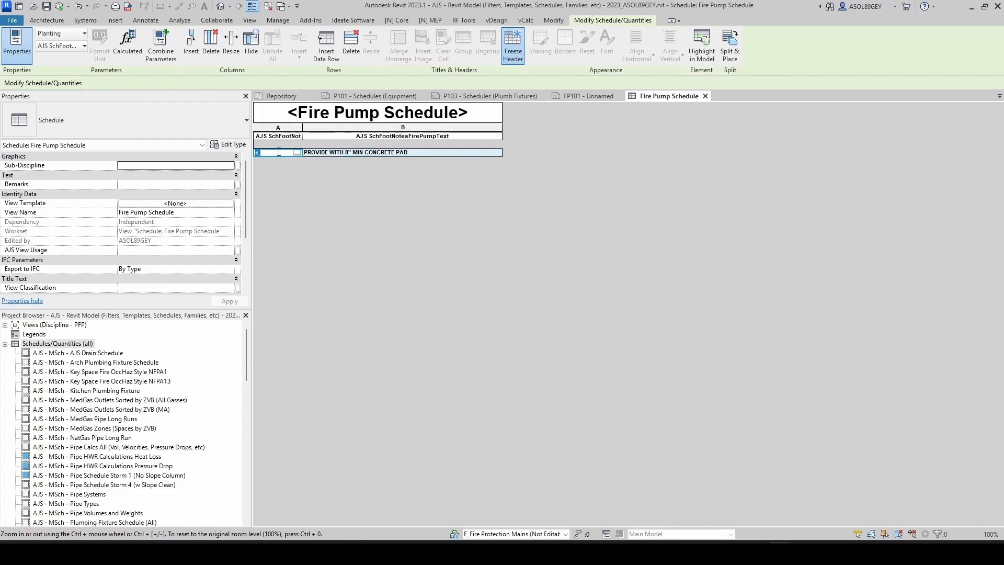
click(331, 49)
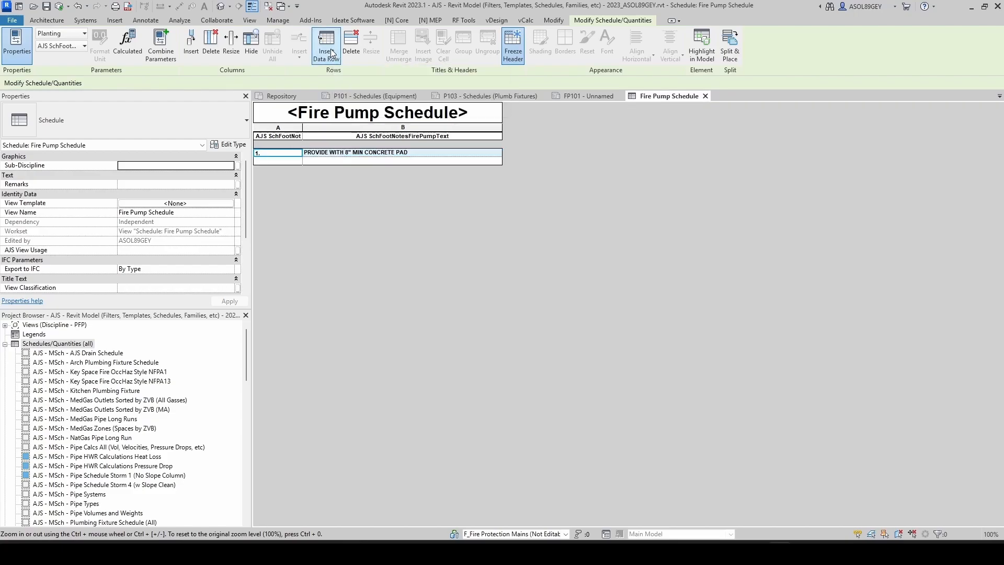
click(277, 161)
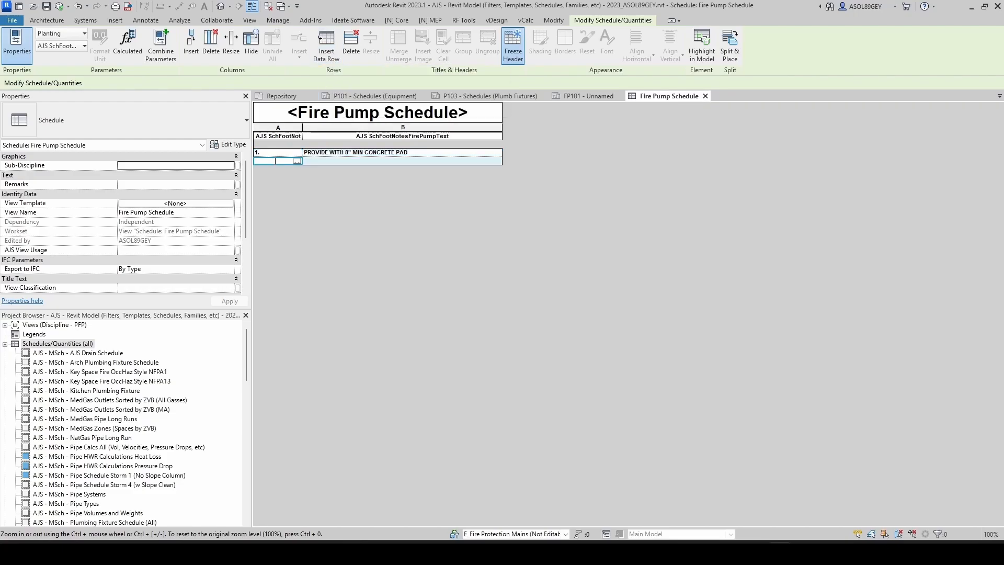
text(2.)
click(322, 162)
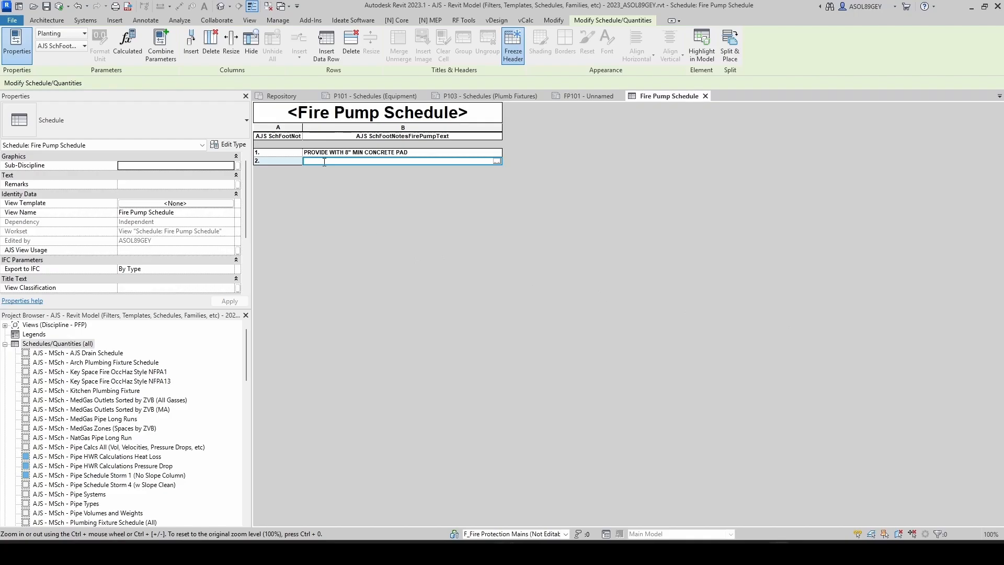
key(ctrl+v)
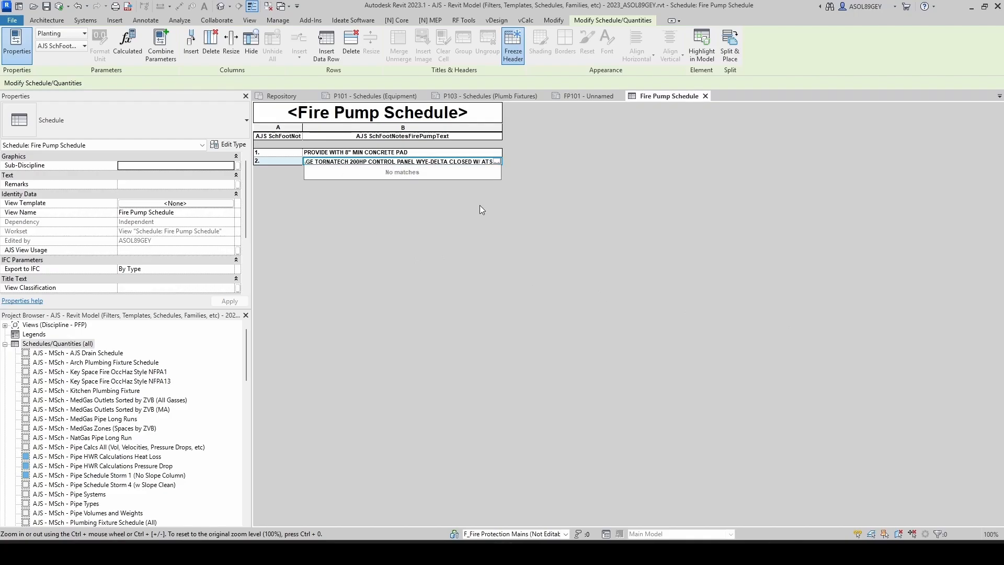
click(638, 257)
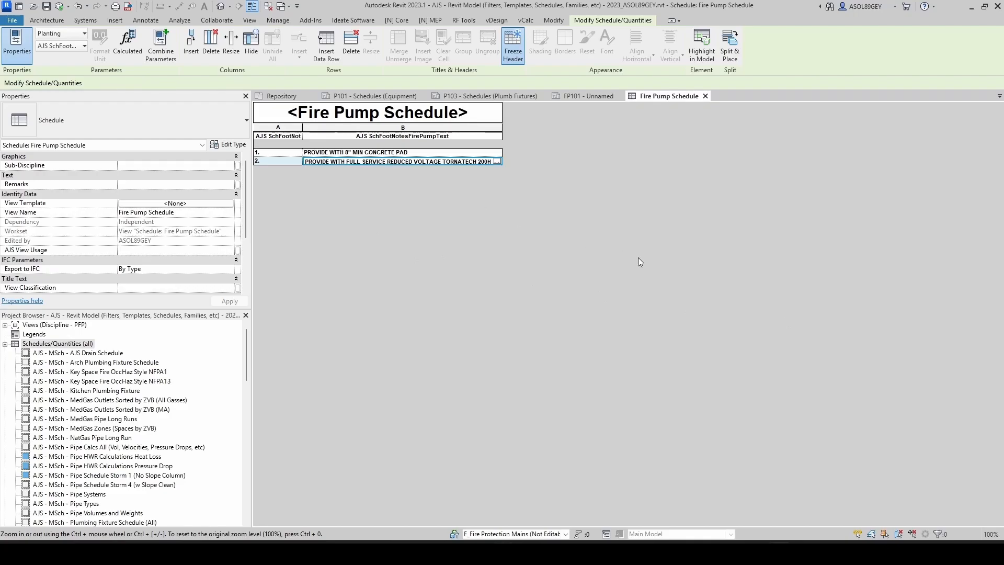
Step: Insert key row 3. and paste the note PROVIDE WITH ECCENTRIC REDUCER AND CONCENTRIC INCREASER AS REQUIRED
click(260, 161)
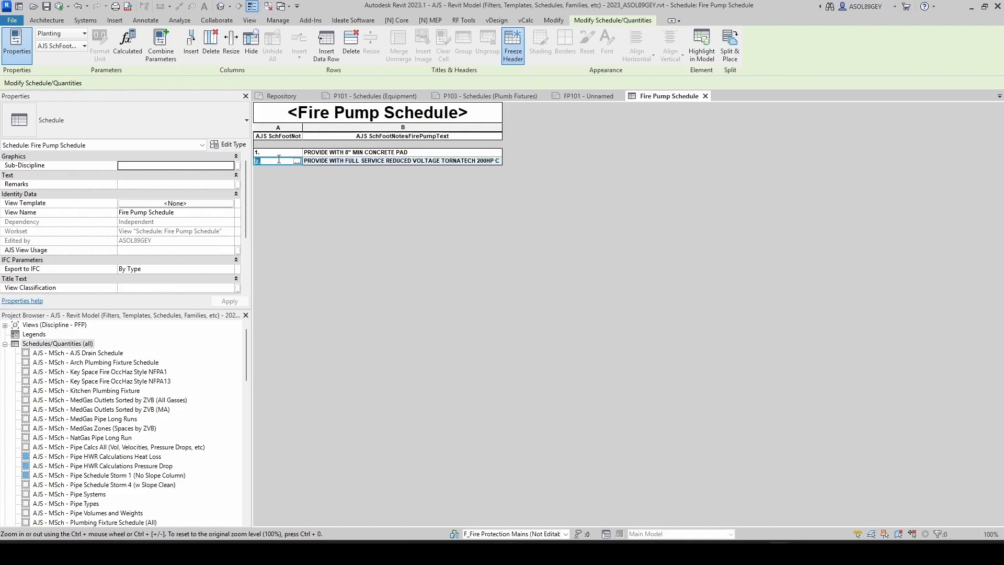
click(327, 47)
text(3.)
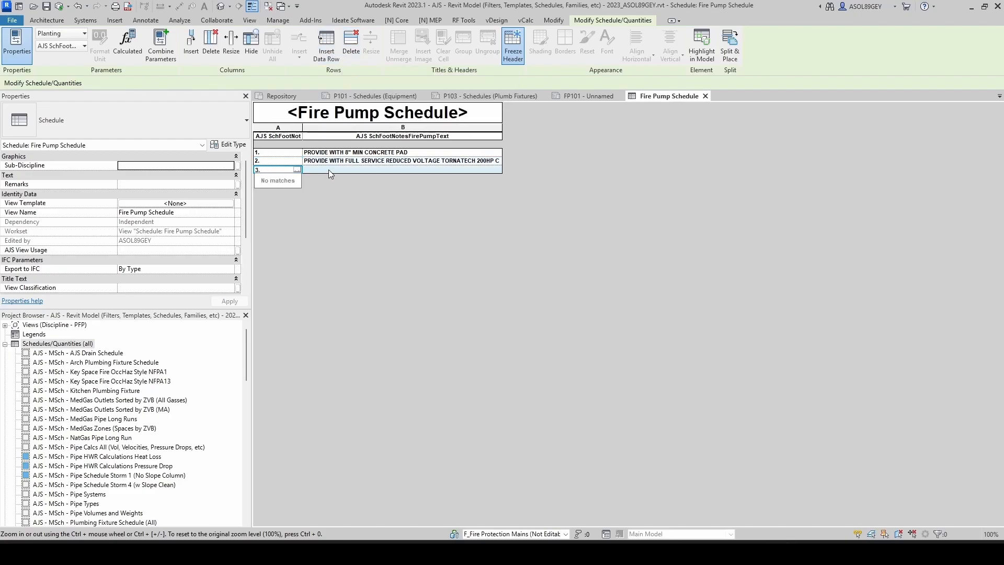
click(328, 170)
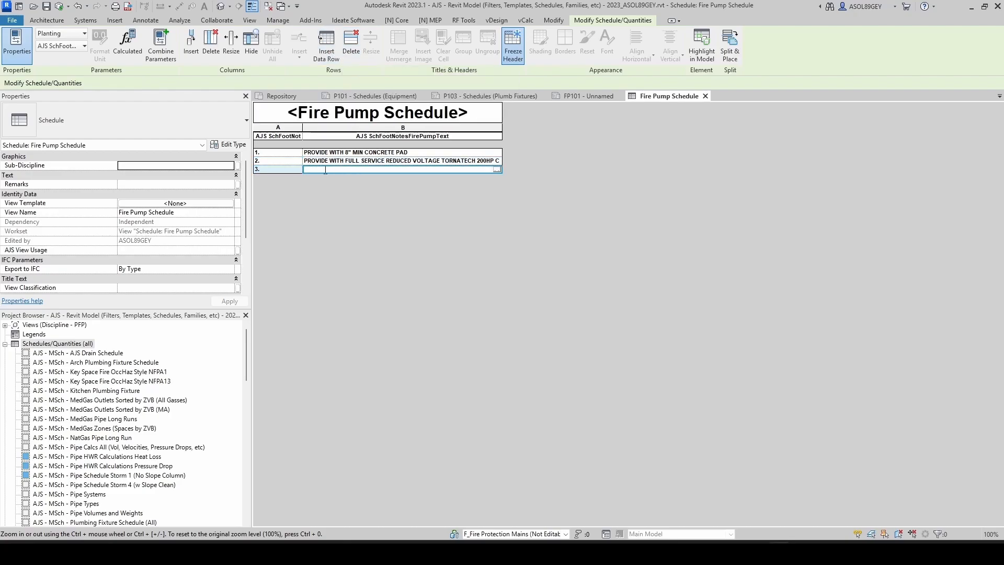
text(PROVIDE WITH ECCENTRIC REDUCER AND CONCENTRIC INCREASER AS REQUIRED)
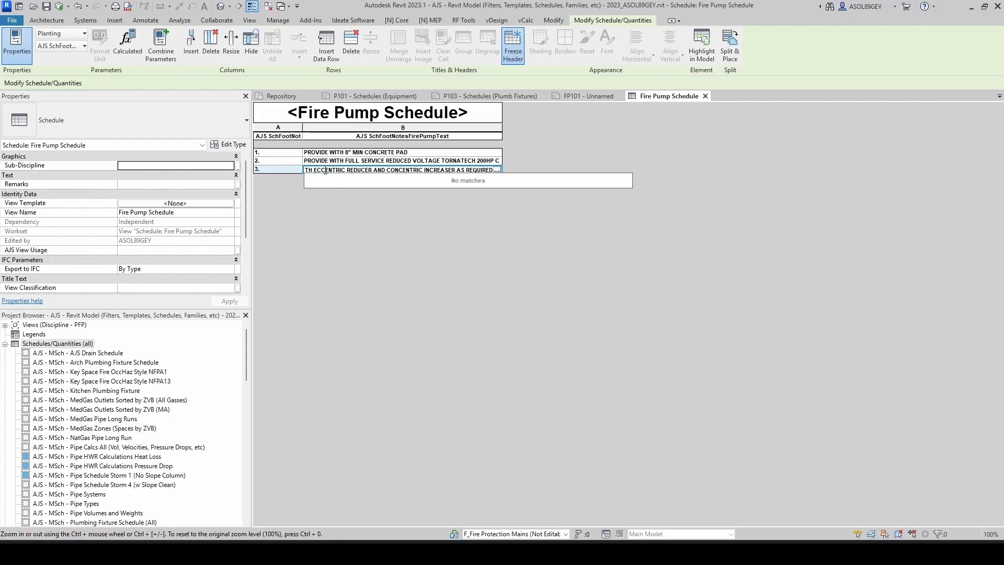
click(288, 170)
Step: Insert key row 4. and paste the note PROVIDE WITH FULL SIZE BY-PASS AND TEST HEADER
click(327, 56)
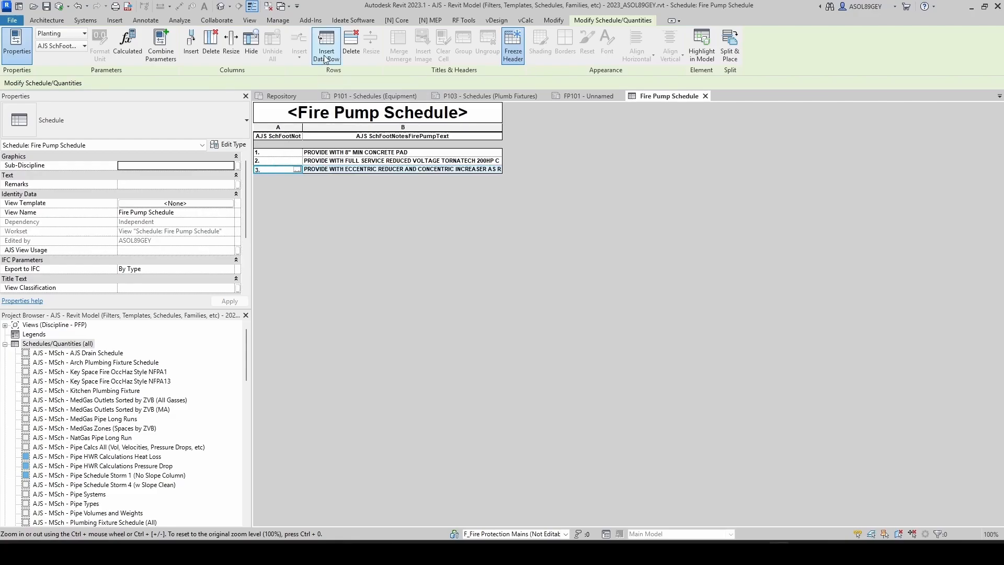
click(272, 177)
text(4.)
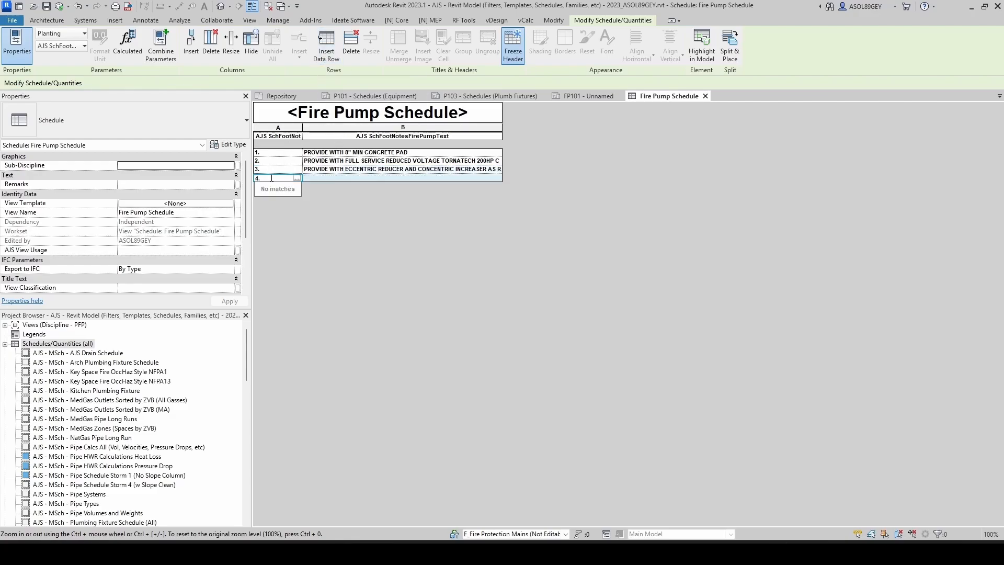
click(343, 178)
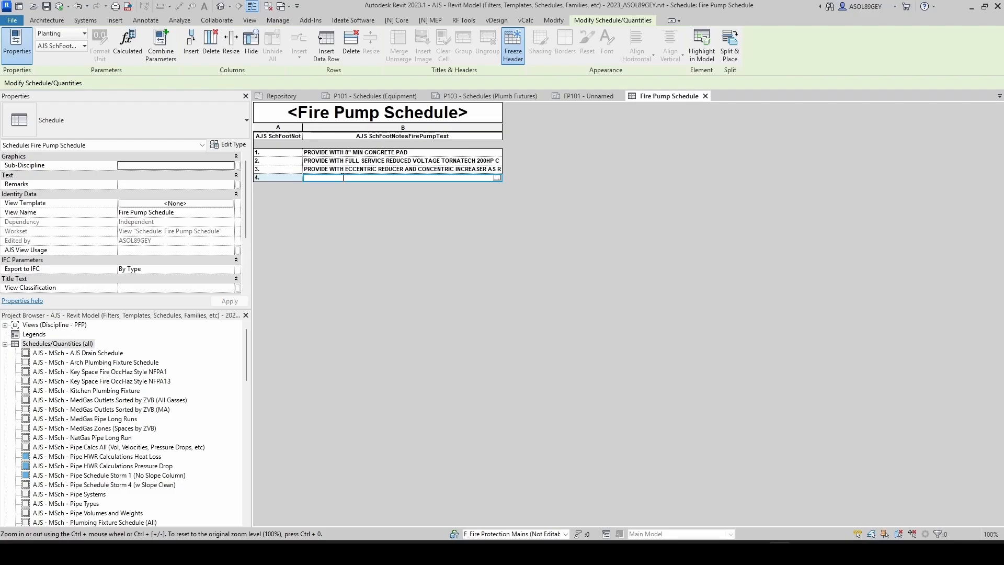
text(PROVIDE WITH FULL SIZE BY-PASS AND TEST HEADER)
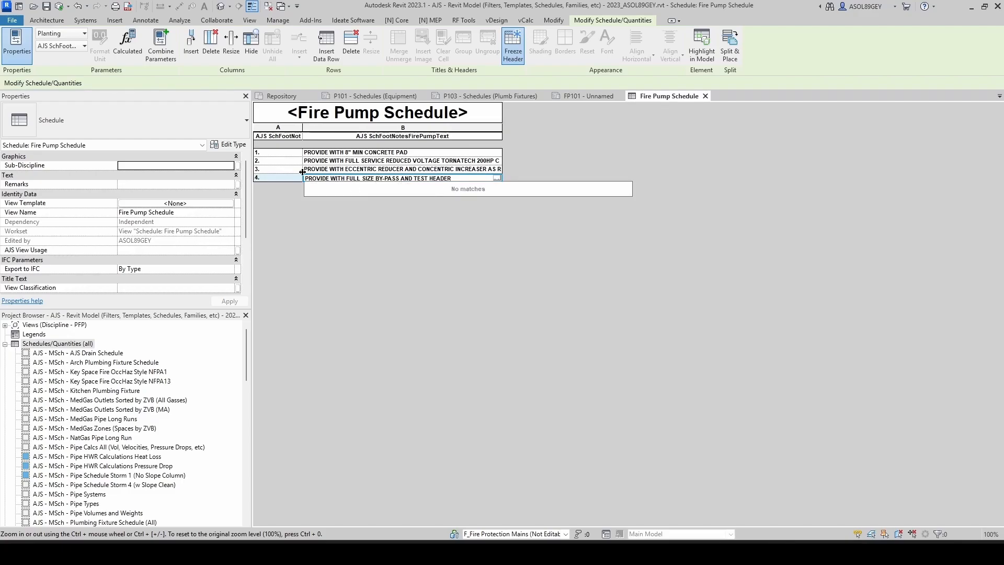
click(284, 178)
Step: Insert key row 6. and paste the note INSTALL CLOSELY FOLLOWING MANUFACTURER'S RECOMMENDATIONS
click(329, 46)
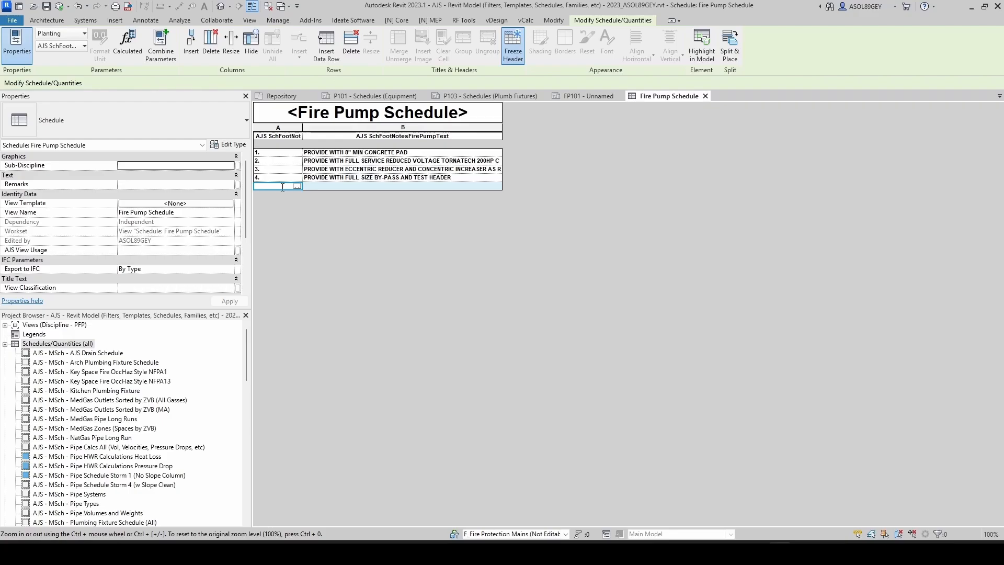
text(5.)
click(333, 186)
text(INSTALL CLOSELY FOLLOWING MANUFACTURER'S RECOMMENDATION)
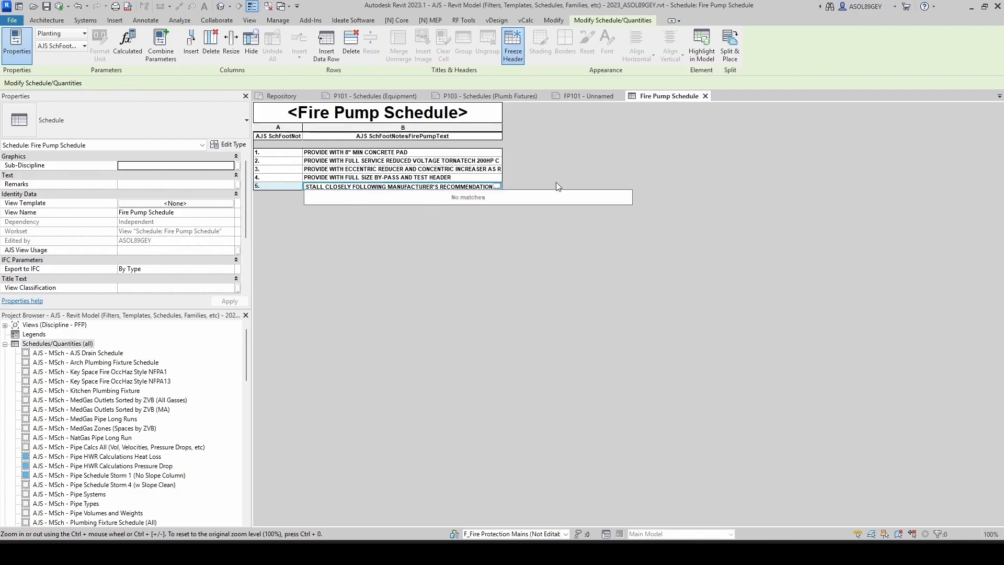
click(599, 171)
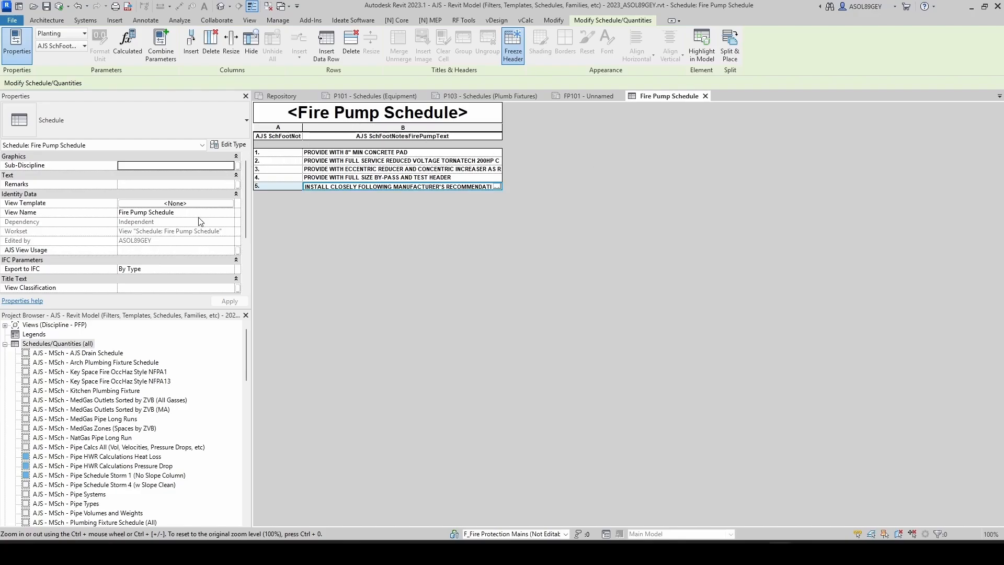
Step: Turn off the schedule title in the schedule's appearance settings
scroll(202, 222, down, 3)
click(145, 270)
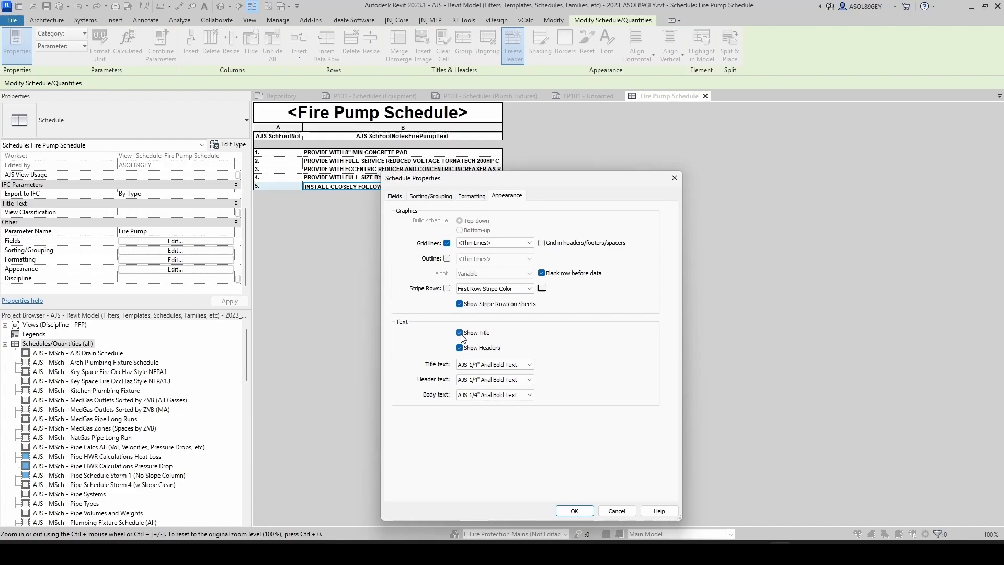
click(460, 333)
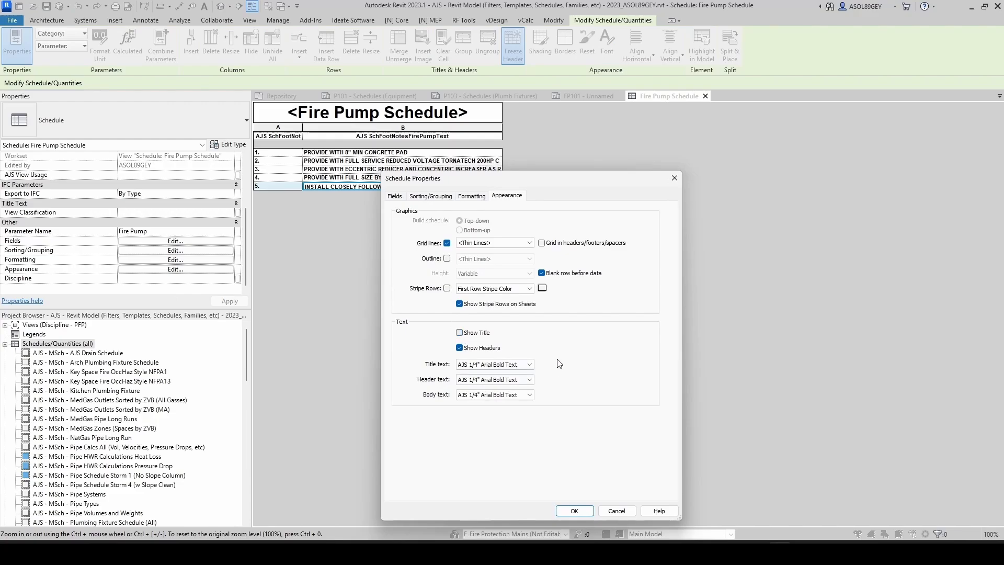
click(581, 513)
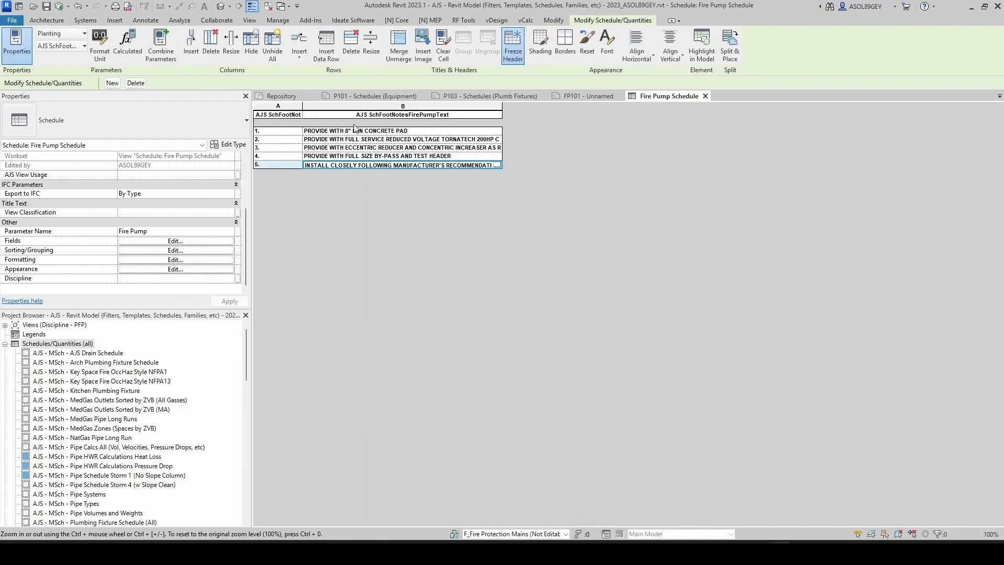
Step: Clear the second column's heading and rename the first column heading to NOTES:
click(392, 115)
drag(470, 115, 358, 114)
key(Delete)
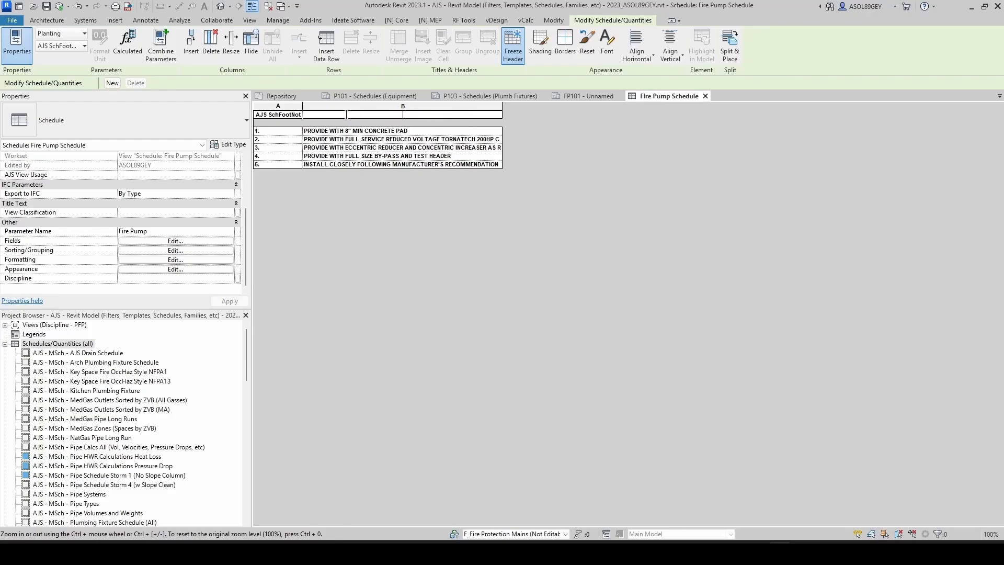
text(AJS SchFootNote)
drag(300, 115, 252, 116)
text(NOTES:)
scroll(202, 248, up, 4)
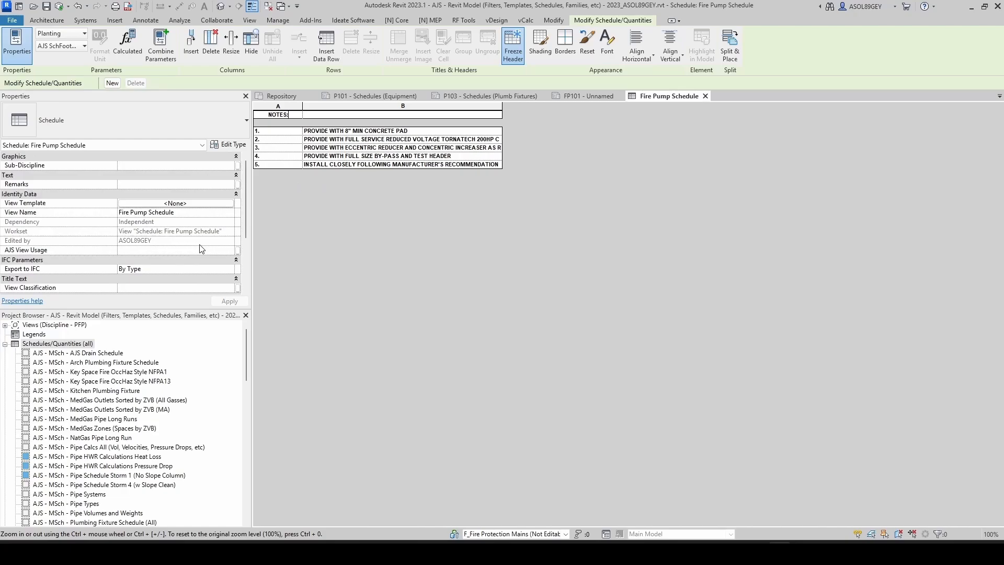
Step: Open the existing Fire Pump Schedule from sheet FP101 and find it in the project browser
click(569, 99)
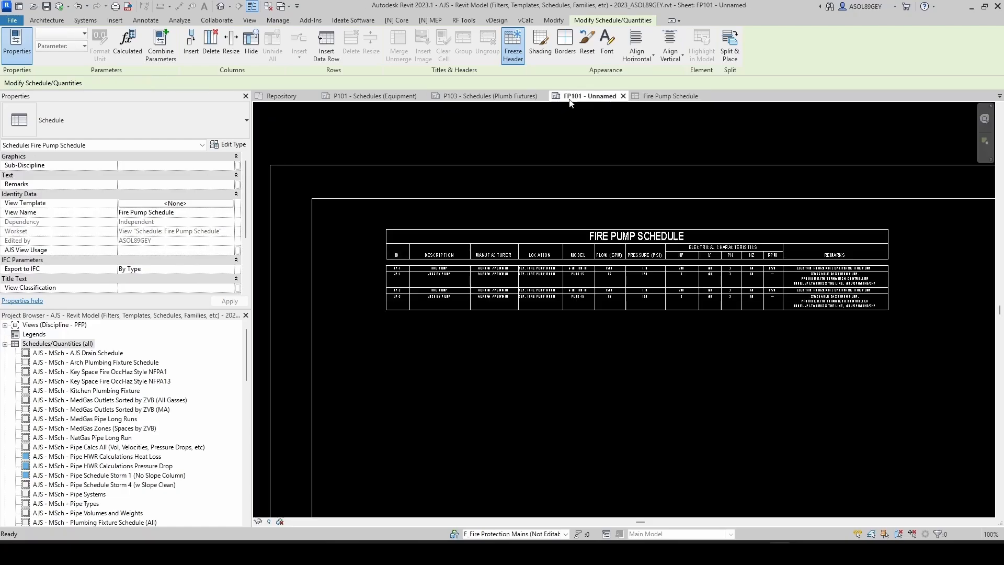
scroll(593, 339, down, 1)
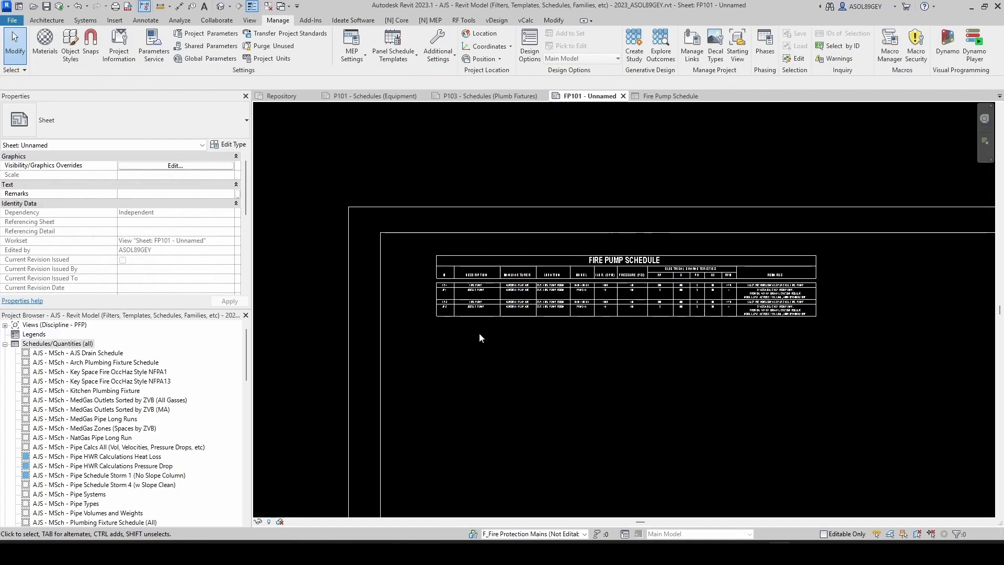
click(645, 98)
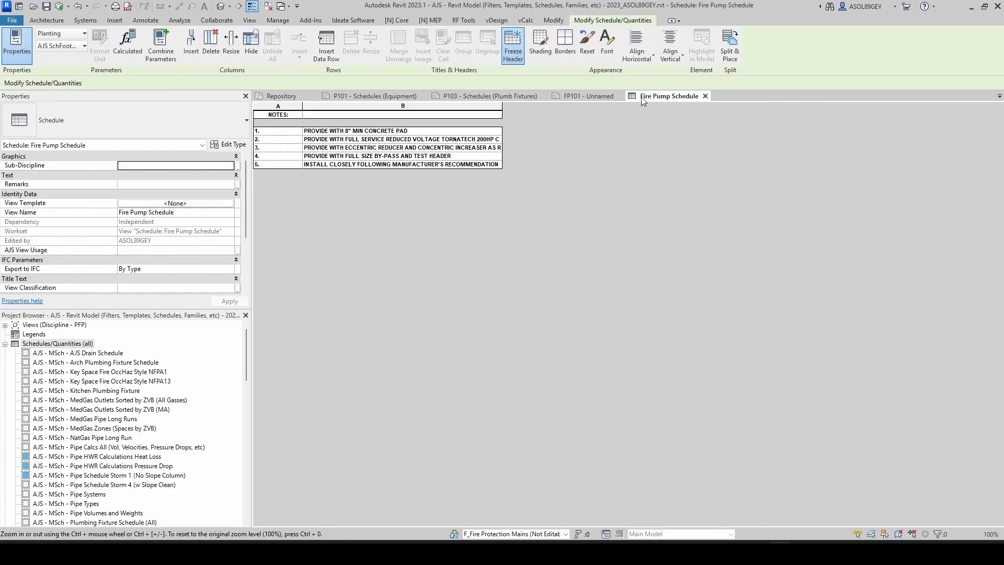
click(583, 97)
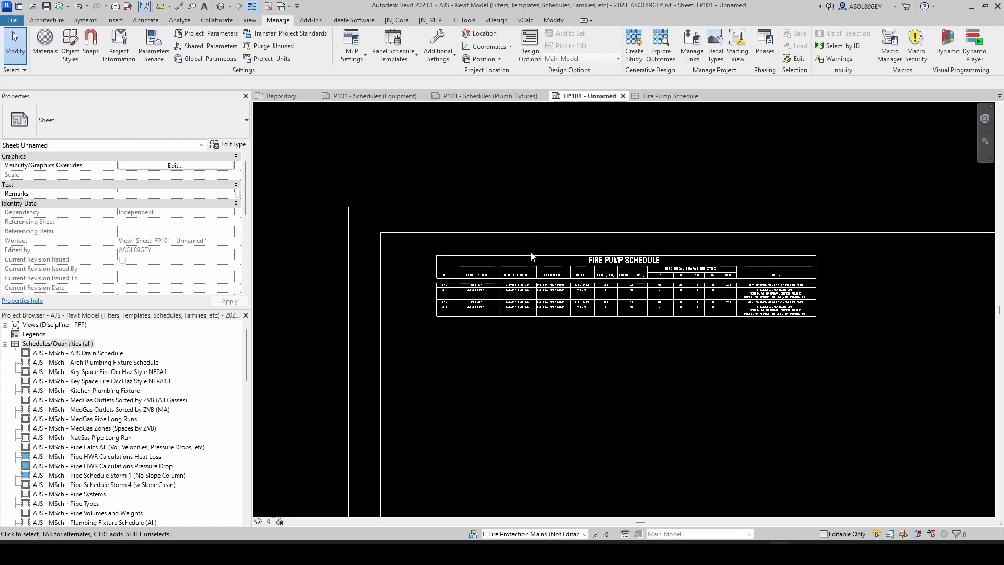
double_click(585, 256)
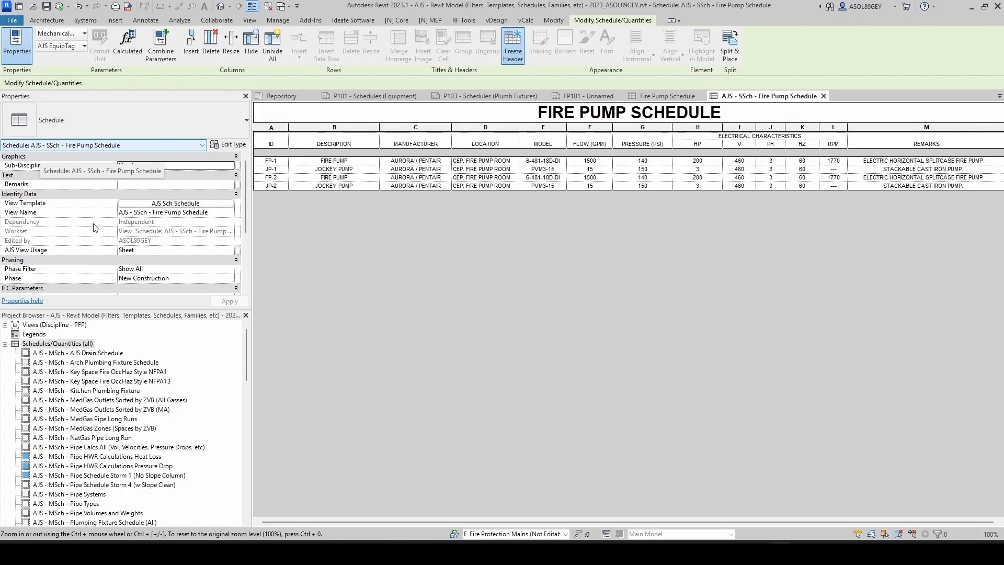
scroll(73, 355, down, 3)
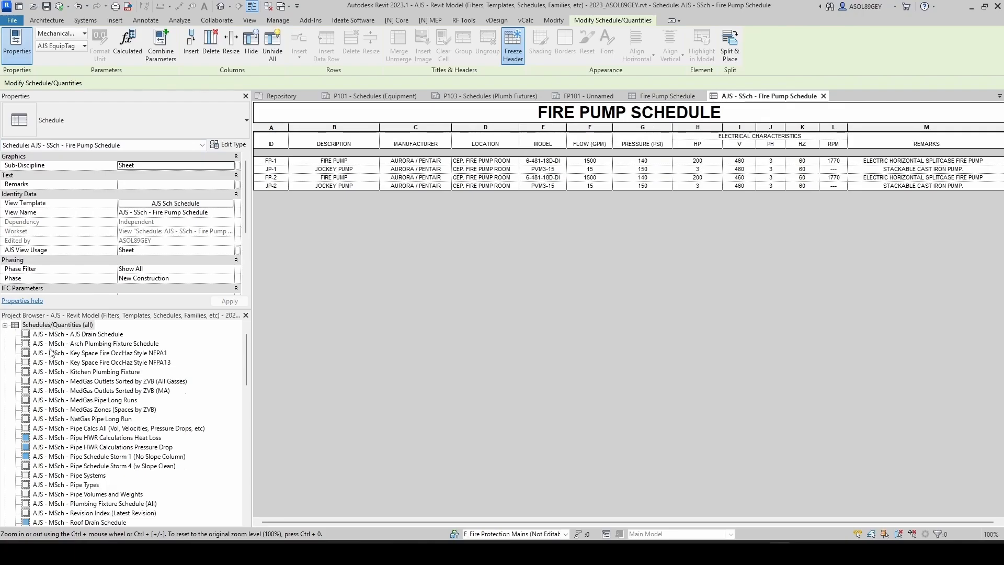
scroll(51, 364, down, 5)
scroll(51, 364, down, 12)
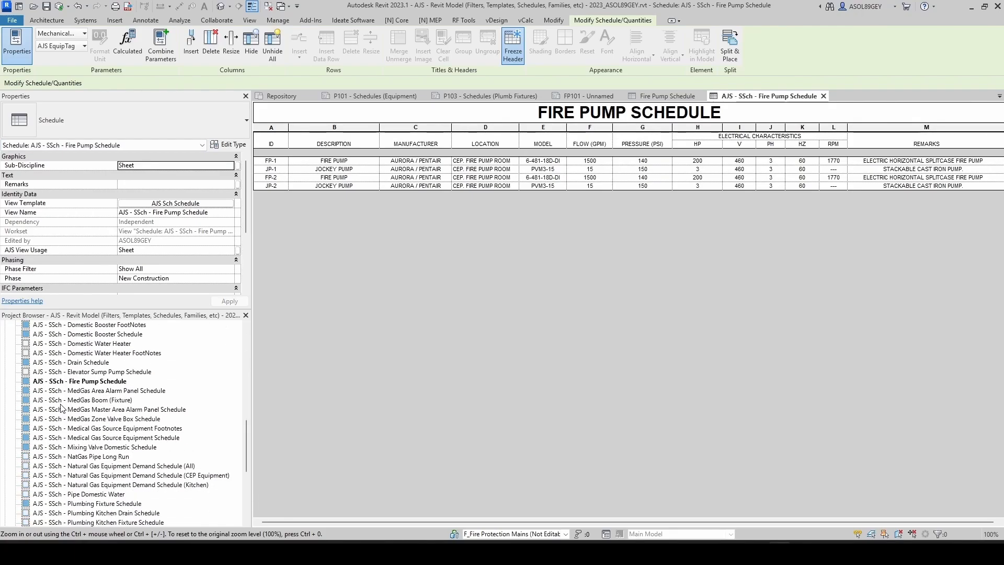
scroll(59, 359, down, 1)
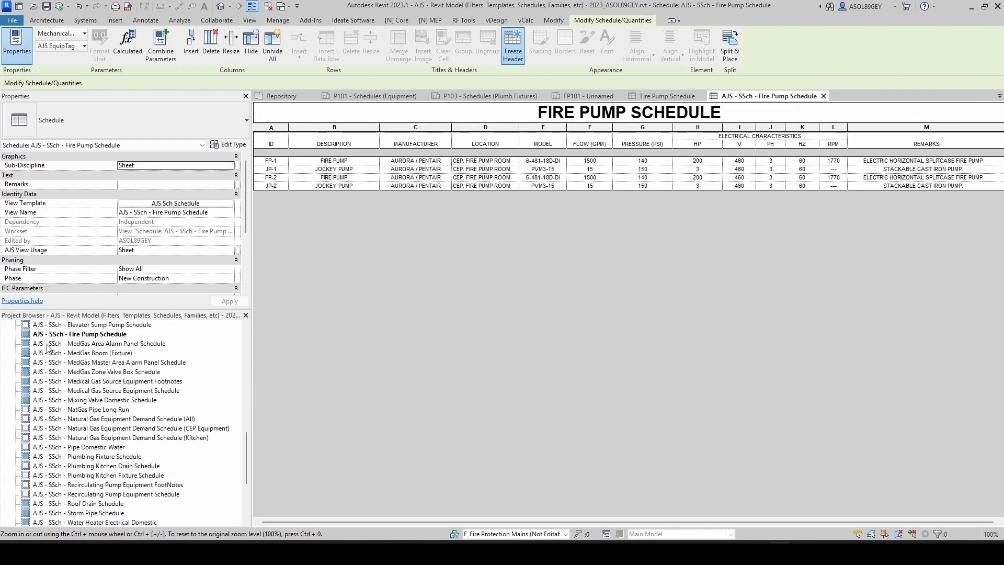
scroll(46, 344, up, 1)
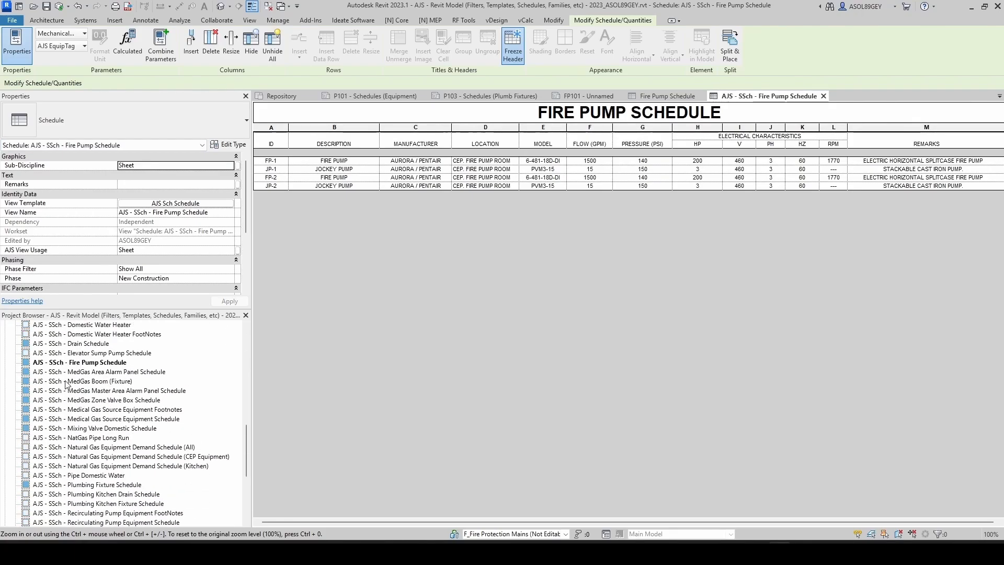
Step: Copy the existing schedule's name and rename the new schedule view AJS - SSch - Fire Pump FootNotes
click(103, 363)
click(106, 362)
key(ctrl+c)
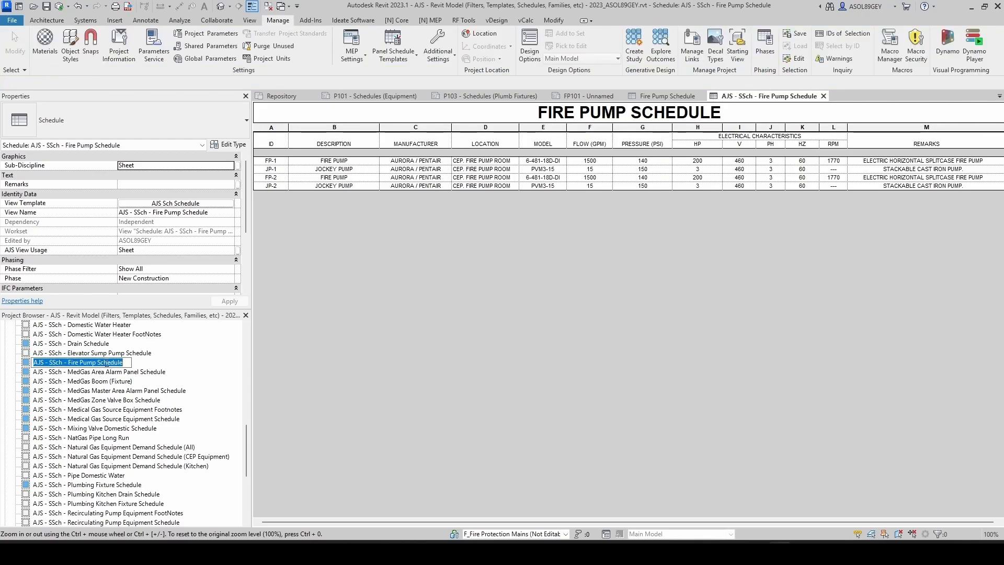
click(663, 98)
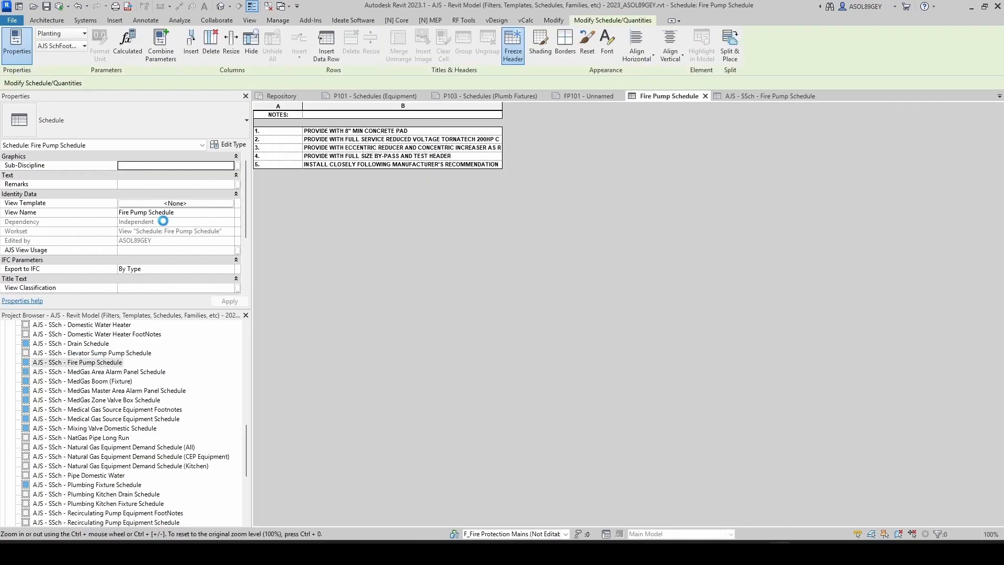
click(185, 214)
key(ctrl+v)
key(ctrl+shift+Left)
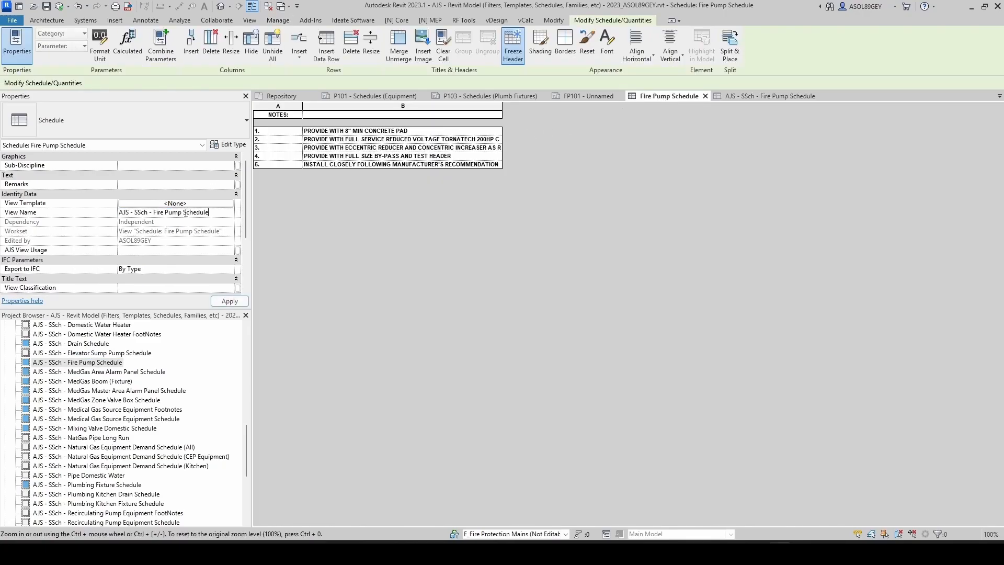
key(BackSpace)
key(Return)
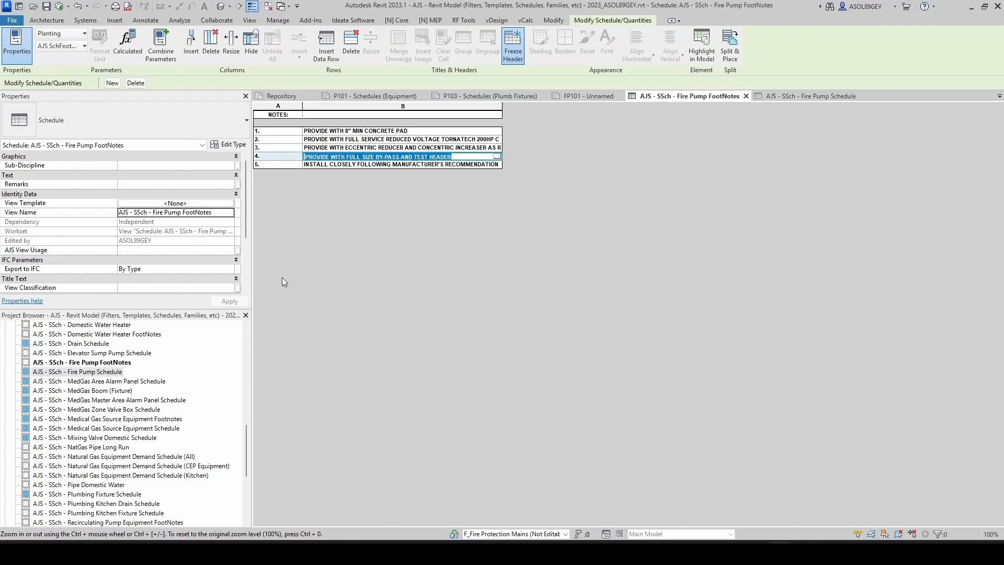
Step: Place the AJS - SSch - Fire Pump FootNotes schedule on sheet FP101 below the Fire Pump Schedule
click(110, 369)
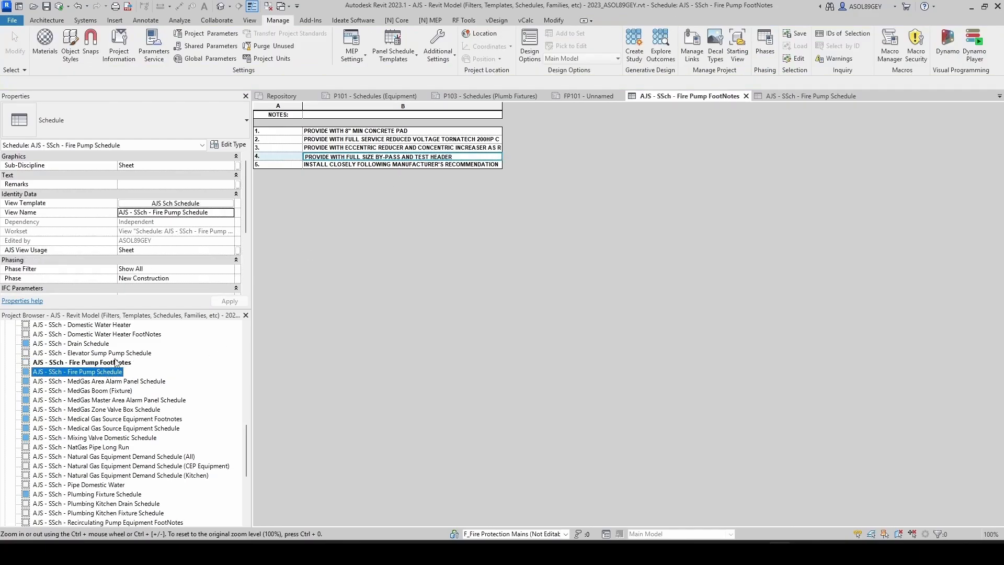
click(586, 96)
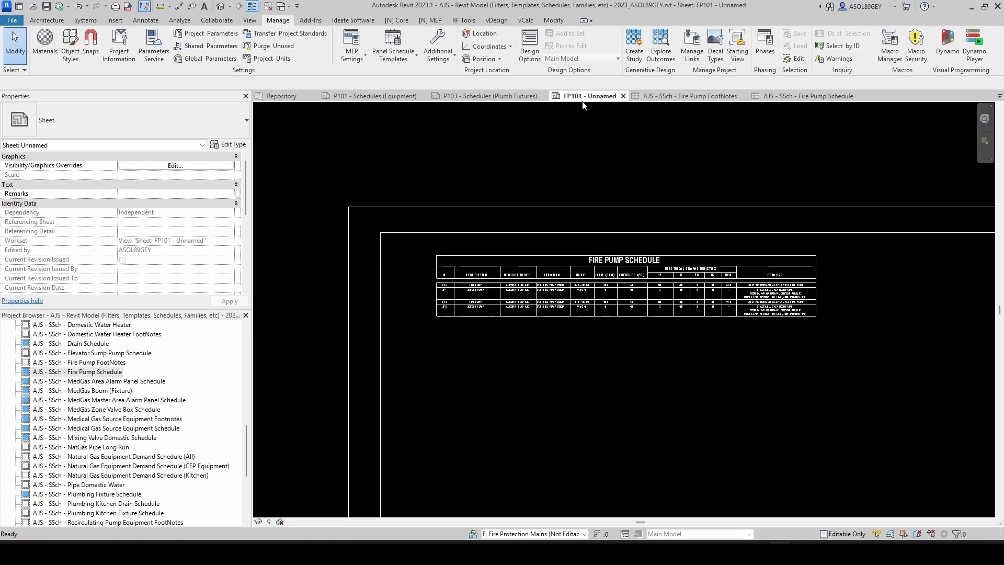
click(96, 364)
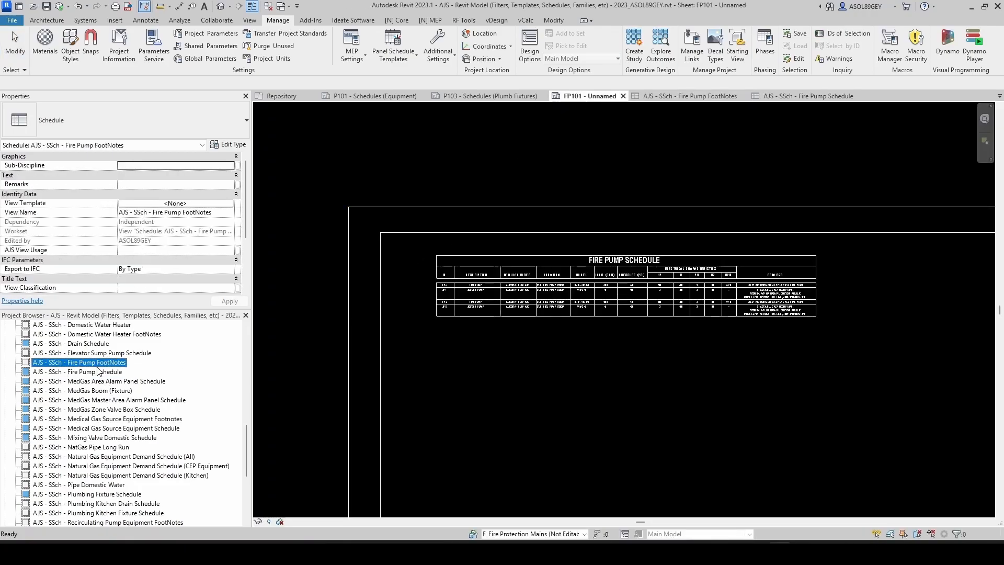
drag(95, 369, 513, 392)
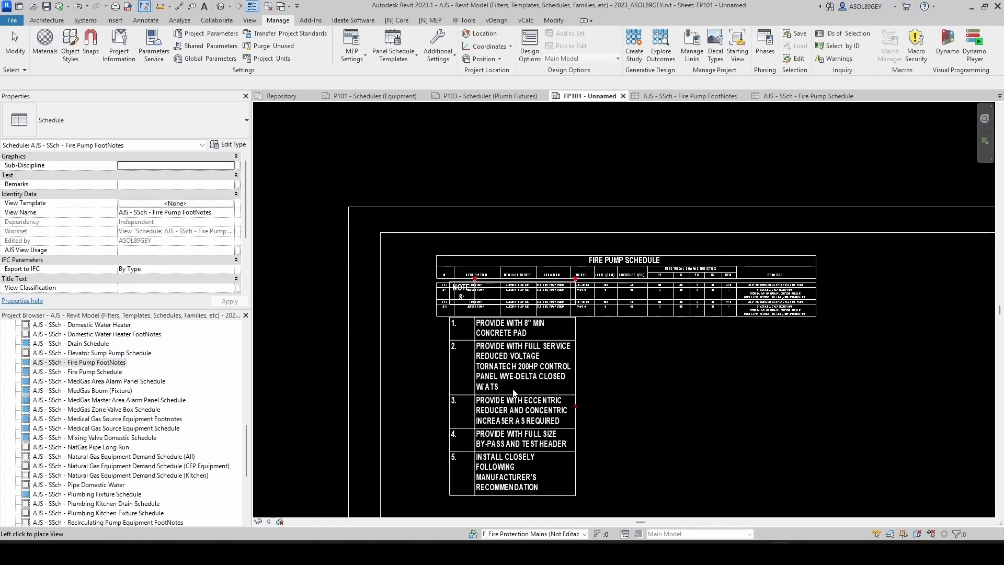
scroll(515, 393, down, 2)
click(530, 423)
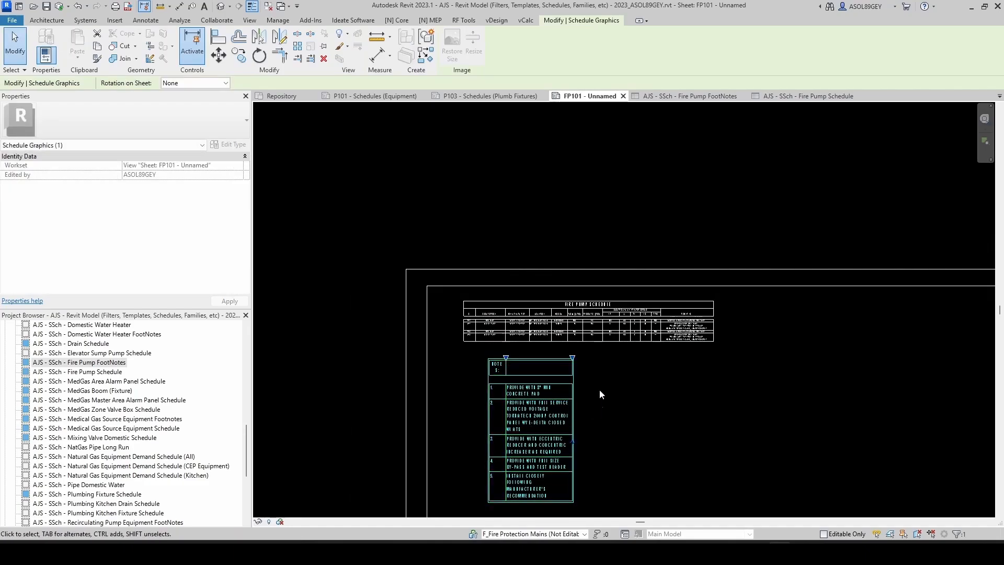
Step: Widen the placed footnotes schedule to match the fire pump schedule and narrow its number column
scroll(547, 454, up, 2)
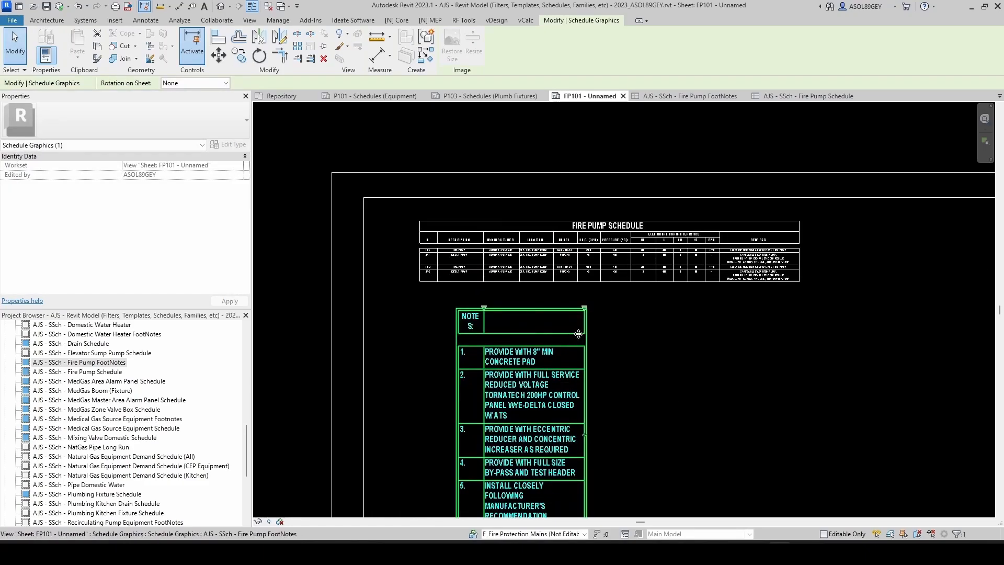
key(Escape)
click(592, 325)
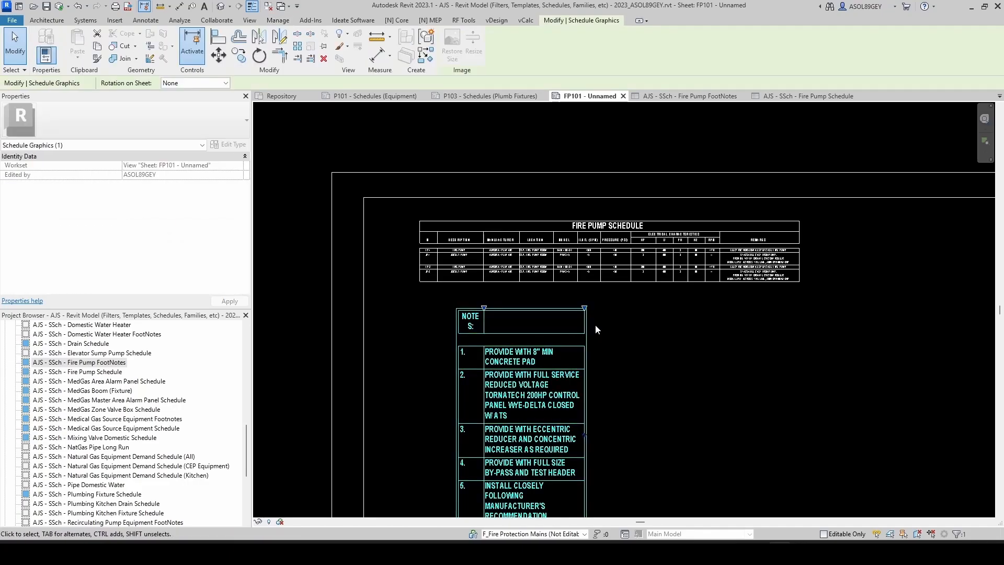
drag(585, 308, 797, 307)
drag(540, 310, 502, 301)
drag(758, 300, 796, 297)
key(Escape)
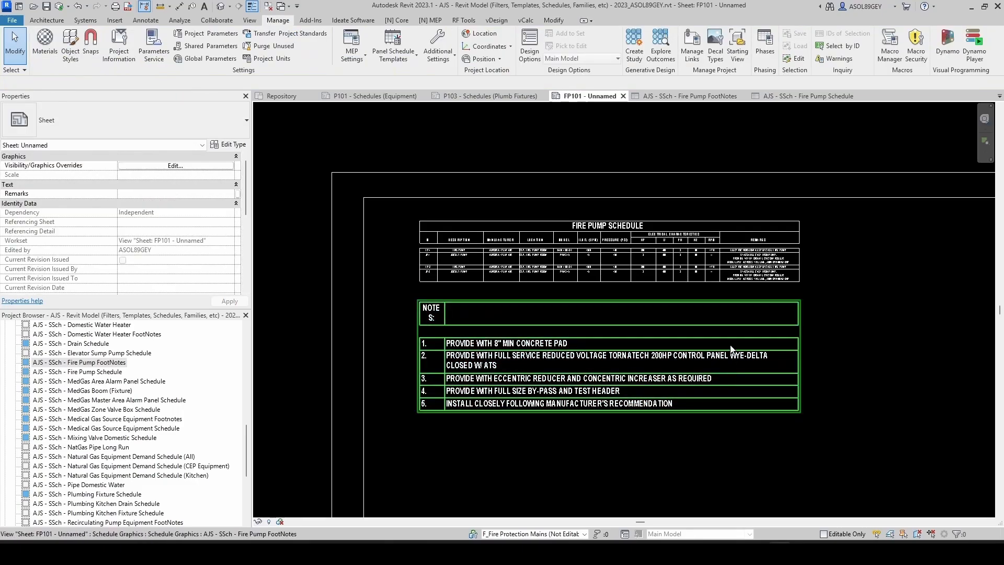
Step: Assign the AJS Footnotes view template to the footnotes schedule
click(700, 100)
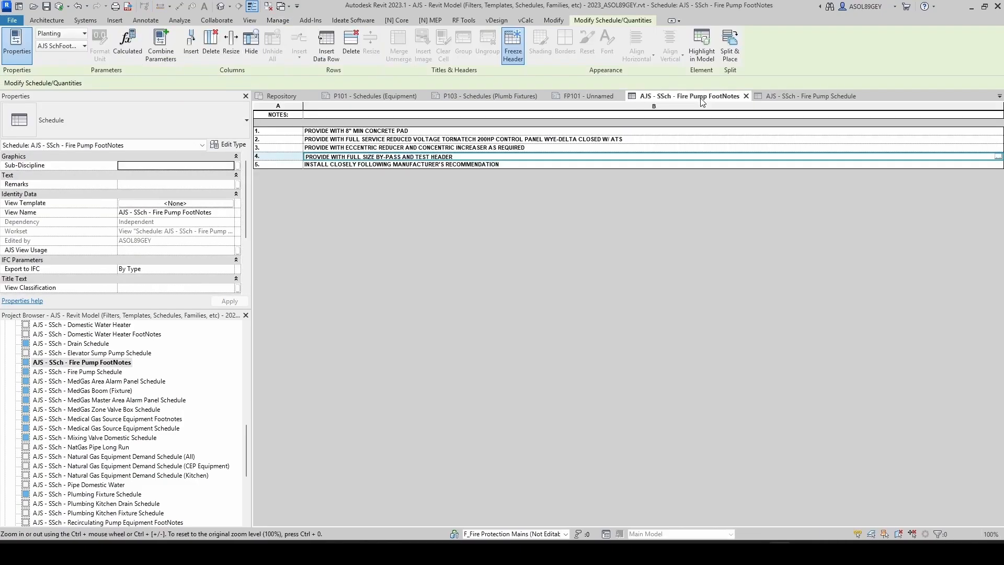
click(167, 204)
click(346, 246)
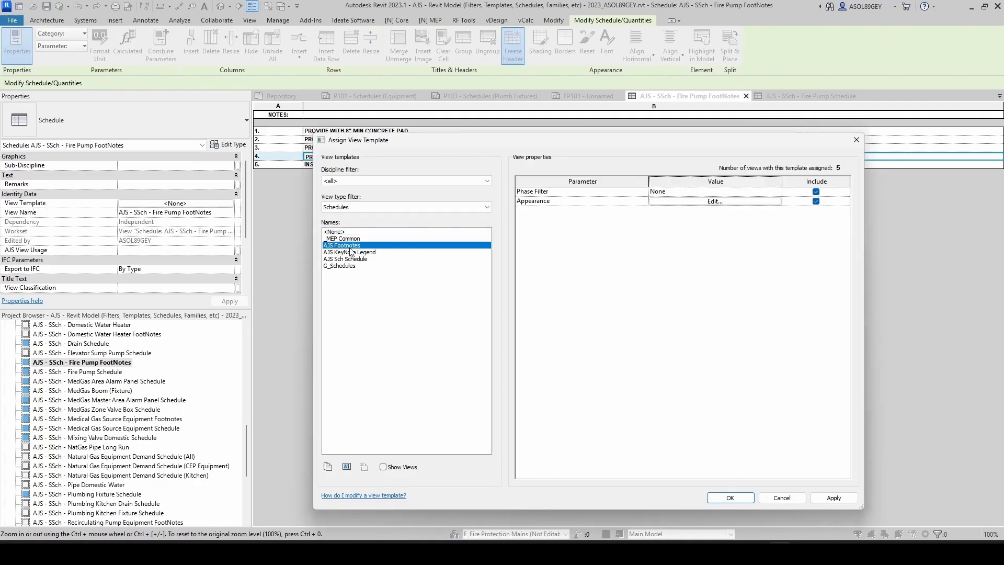
click(723, 499)
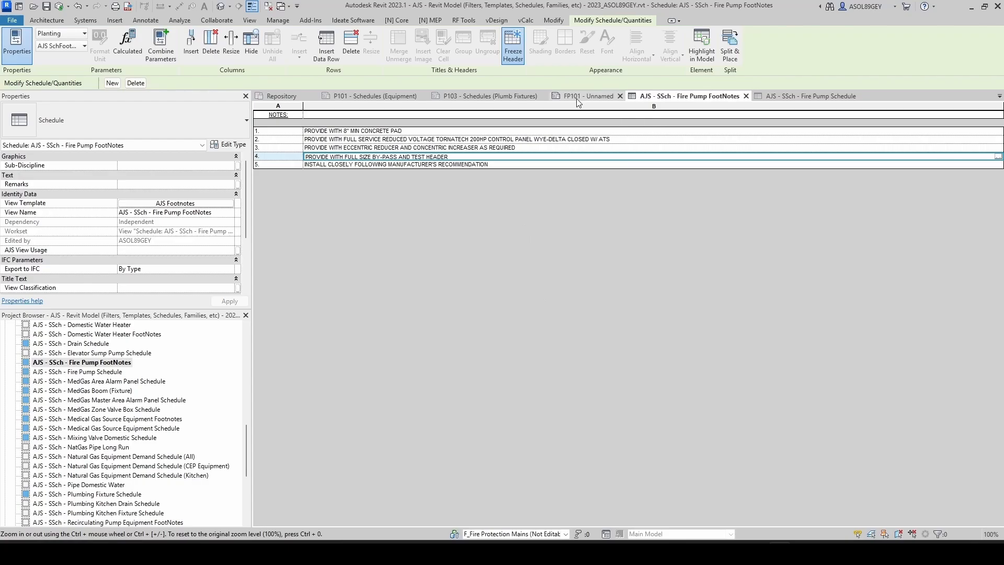
Step: Narrow the footnotes schedule's number column on the sheet and move the schedule up under the fire pump schedule
click(579, 96)
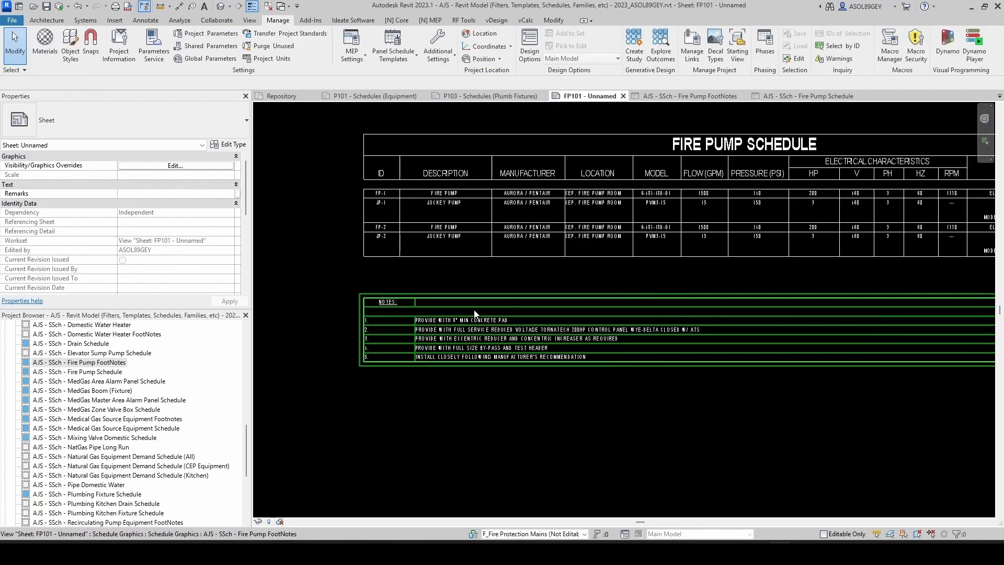
click(482, 301)
scroll(414, 298, up, 4)
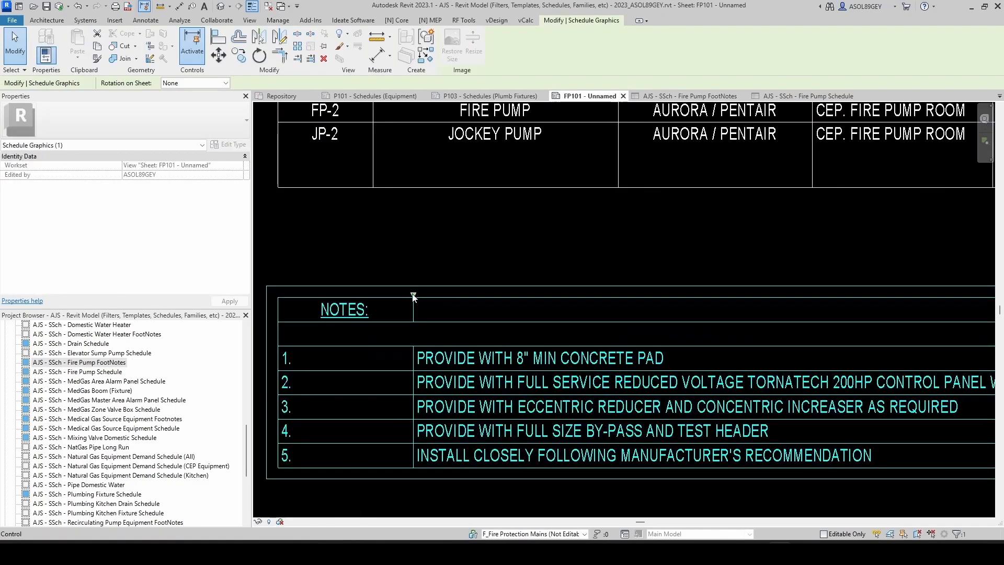
drag(413, 296, 335, 297)
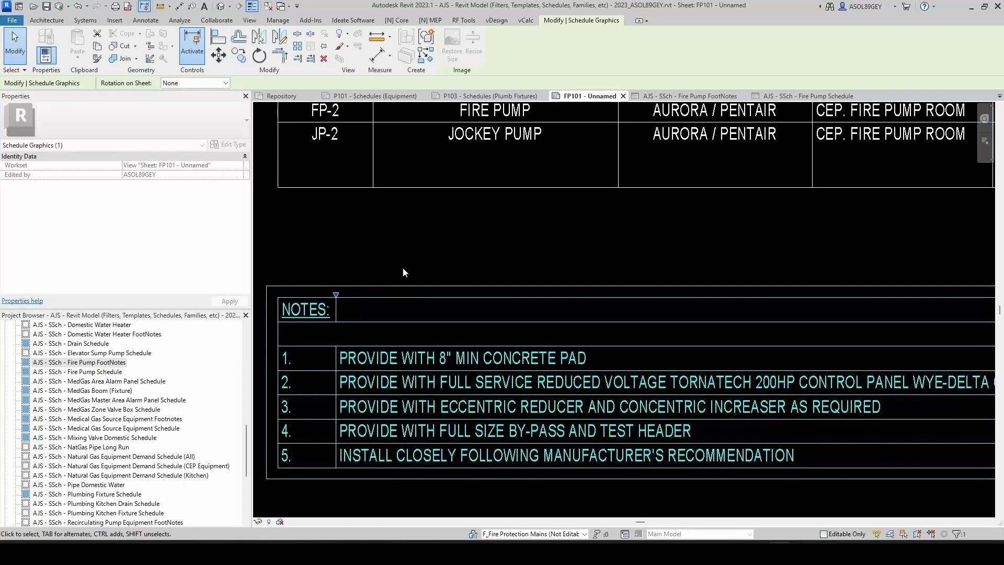
scroll(444, 287, down, 3)
drag(444, 287, 445, 254)
key(Escape)
scroll(421, 296, down, 3)
scroll(386, 207, up, 4)
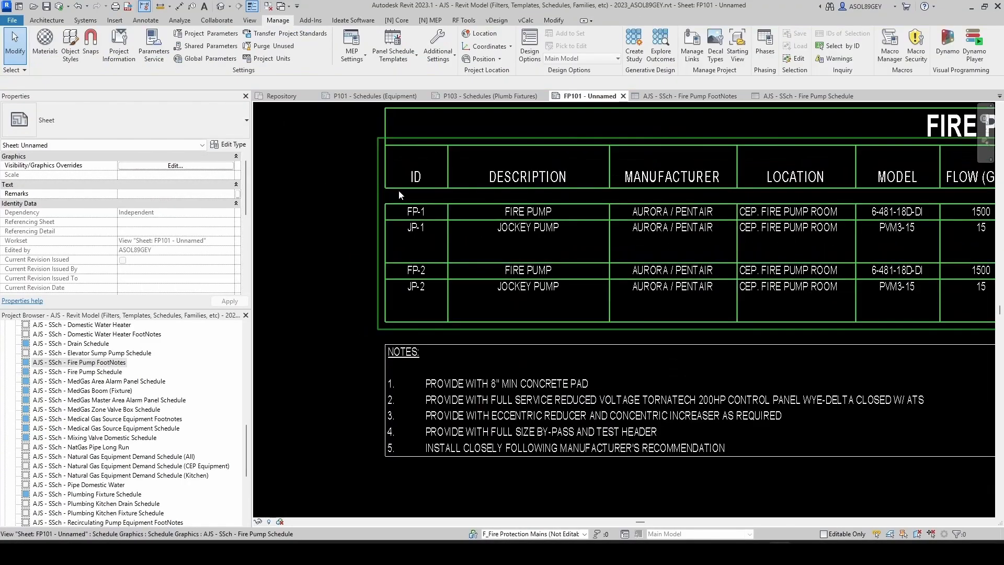
Step: Nudge the footnotes schedule up slightly so it sits directly beneath the fire pump schedule
click(413, 352)
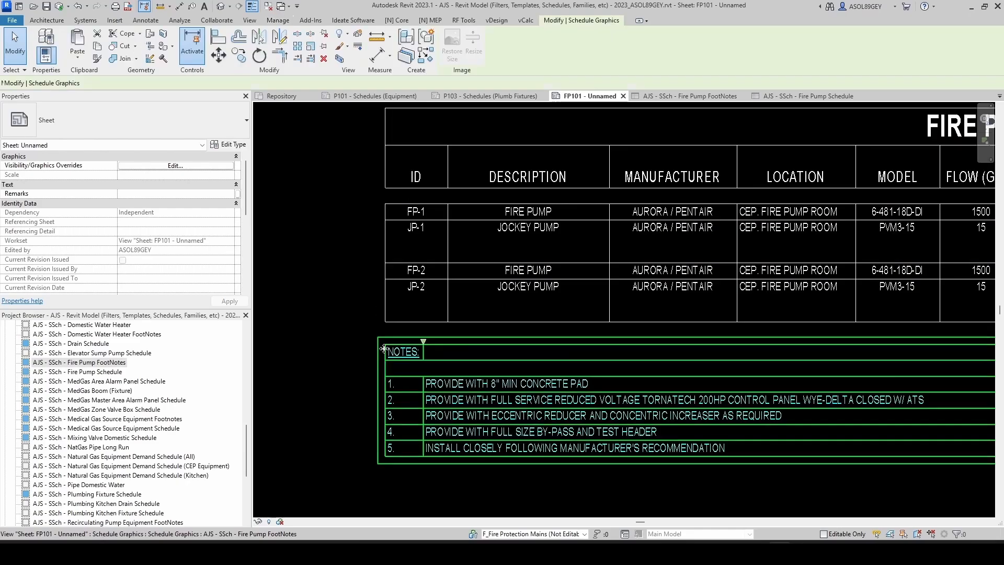
key(Up)
key(Up)
key(Up)
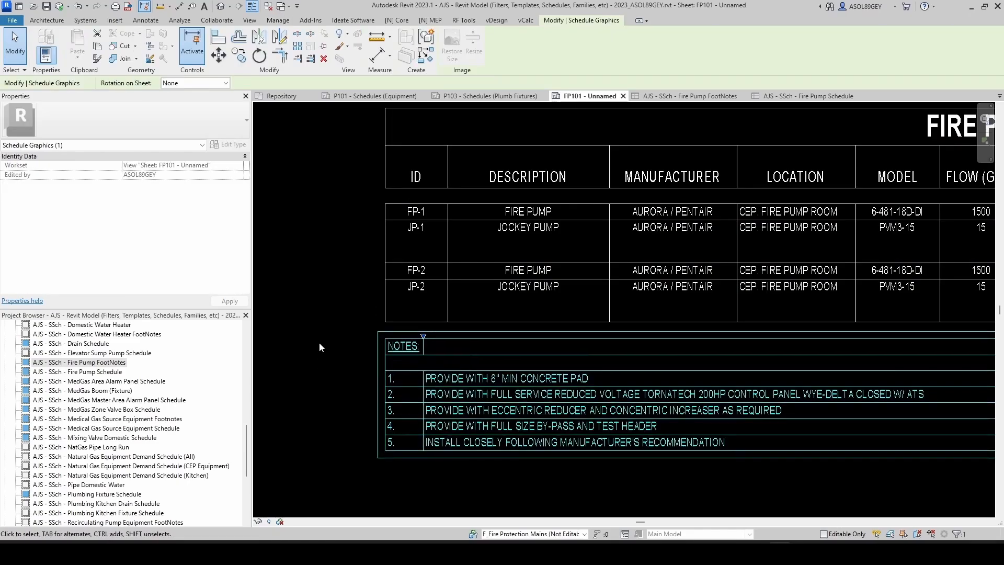
key(Escape)
scroll(318, 341, down, 2)
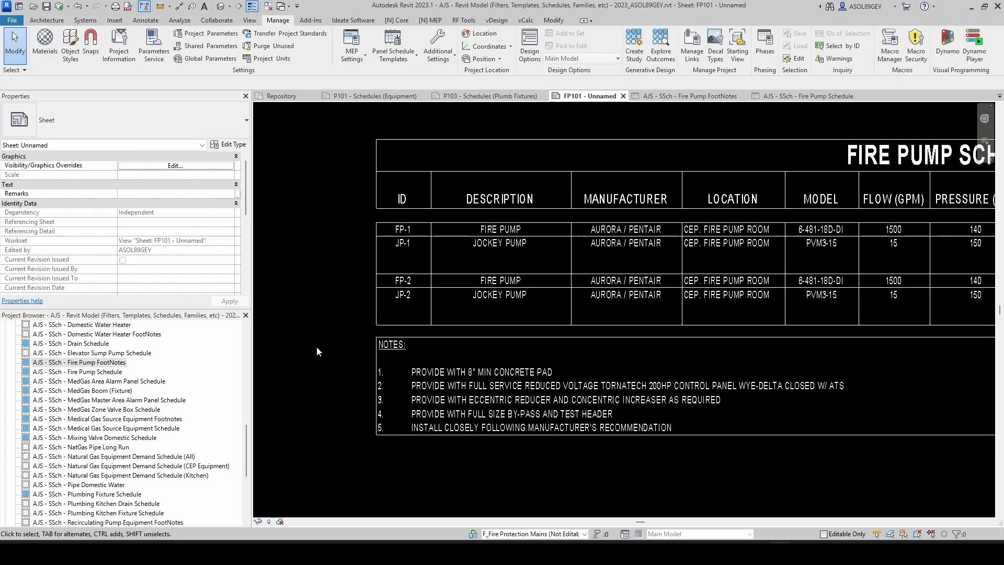
Step: Stretch the footnotes schedule's right edge so it lines up with the fire pump schedule's right edge
scroll(316, 346, down, 2)
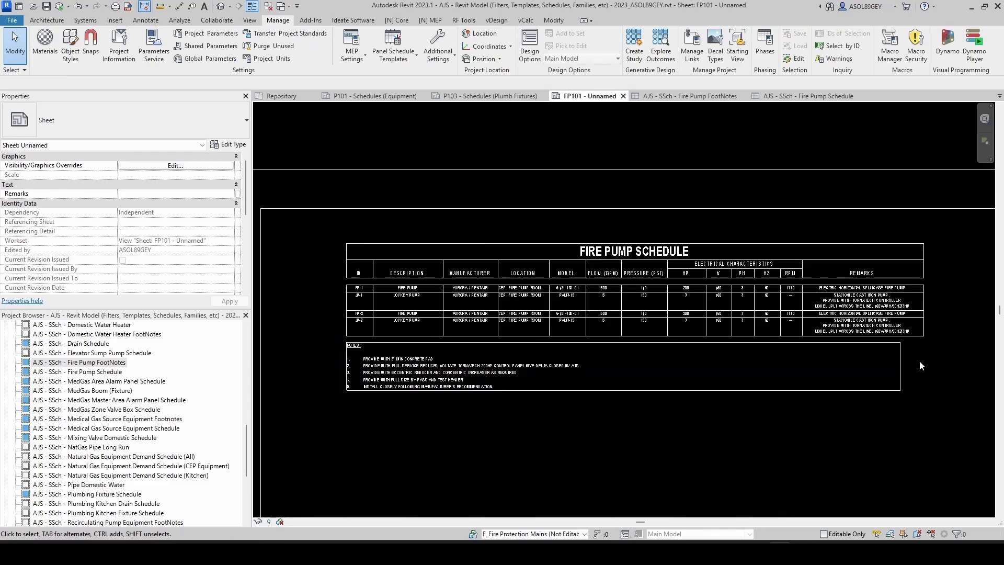
click(898, 361)
scroll(908, 344, up, 2)
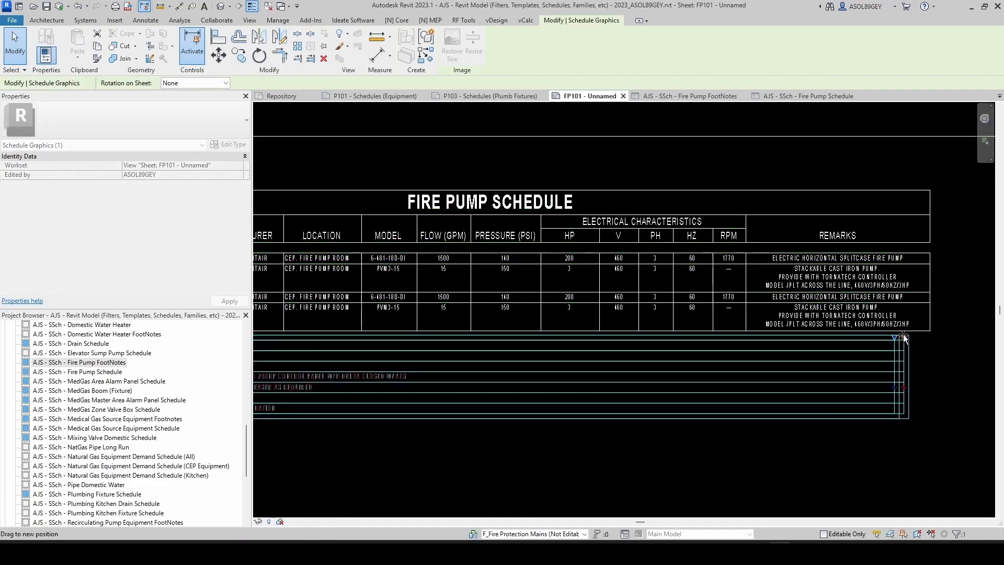
drag(924, 335, 930, 336)
key(Escape)
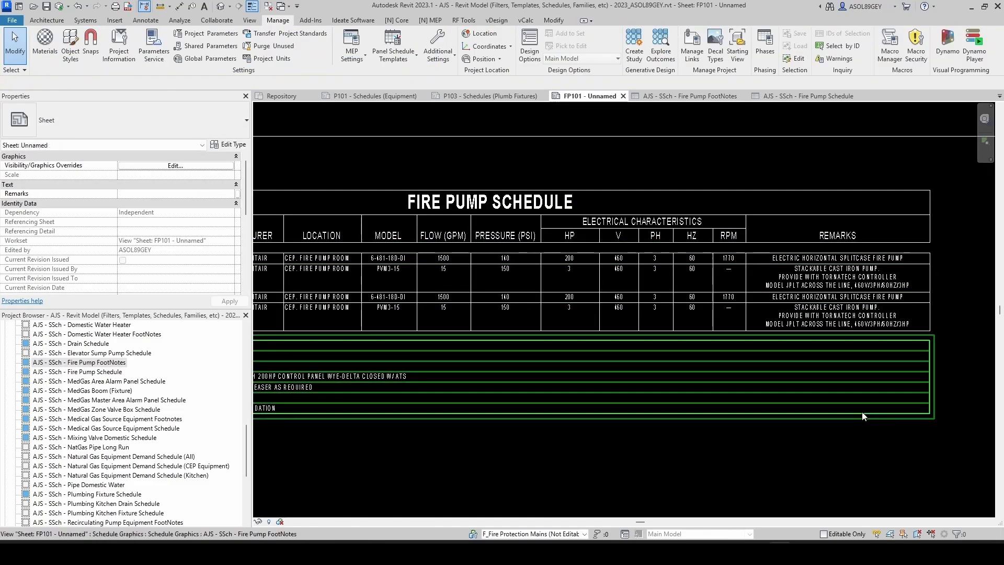
Step: Select both schedules together to check their alignment on the sheet
scroll(861, 412, down, 2)
scroll(707, 410, up, 2)
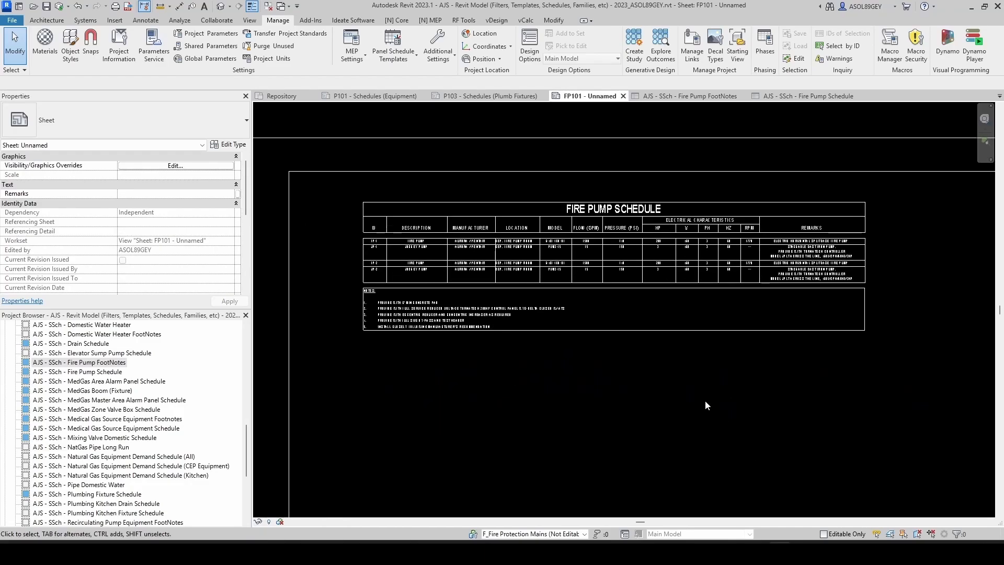
middle_drag(705, 400, 602, 404)
scroll(597, 398, down, 2)
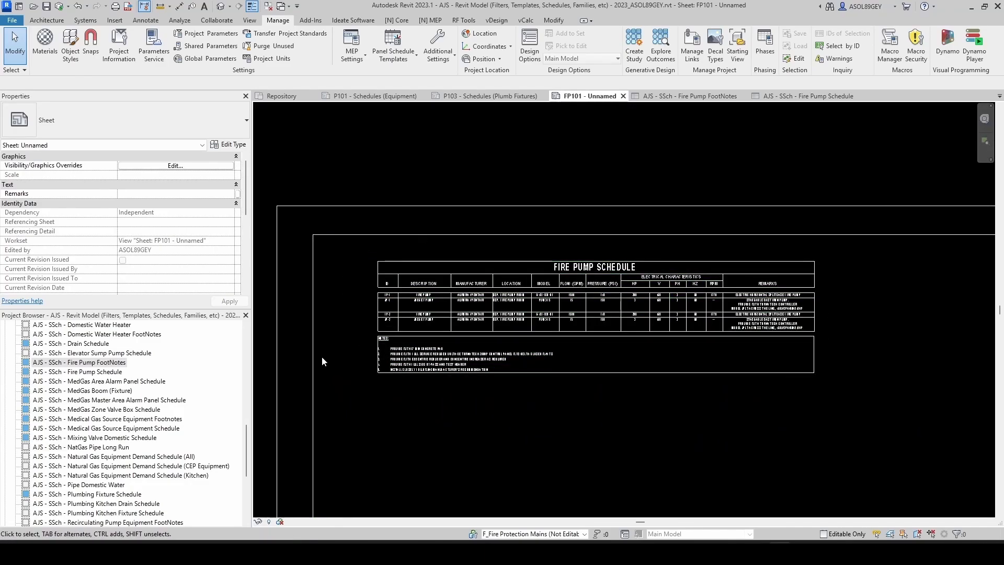
drag(352, 168, 870, 439)
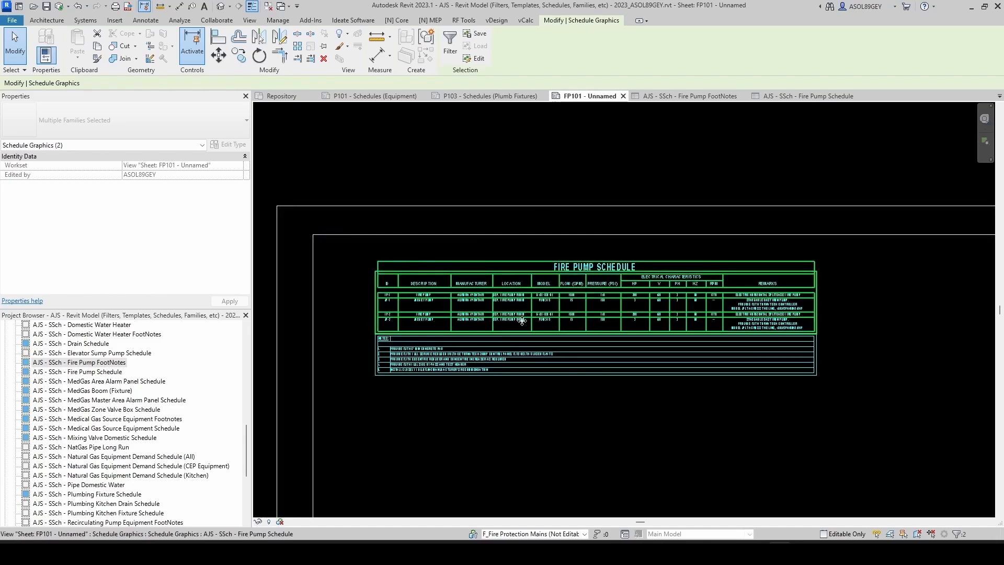
click(598, 417)
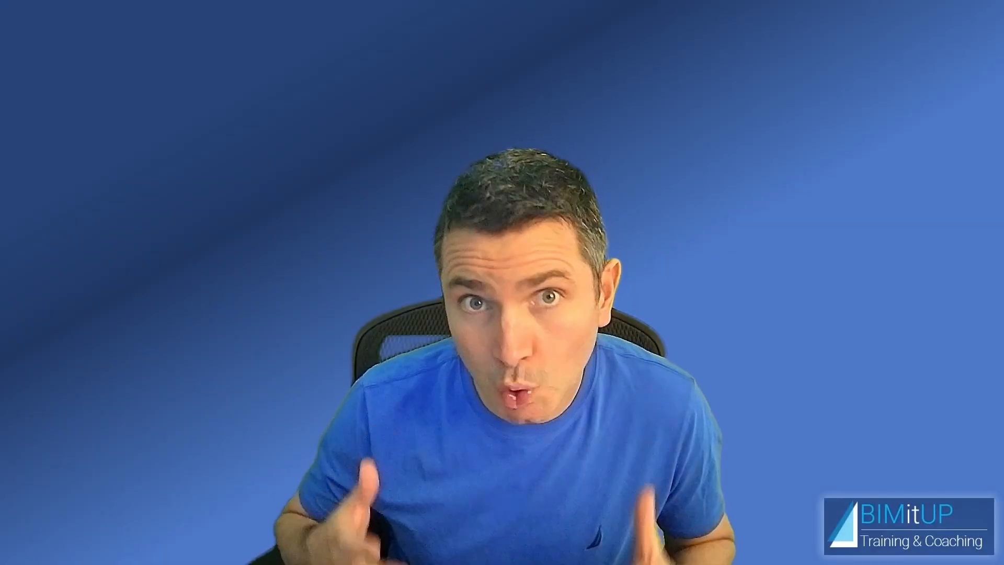